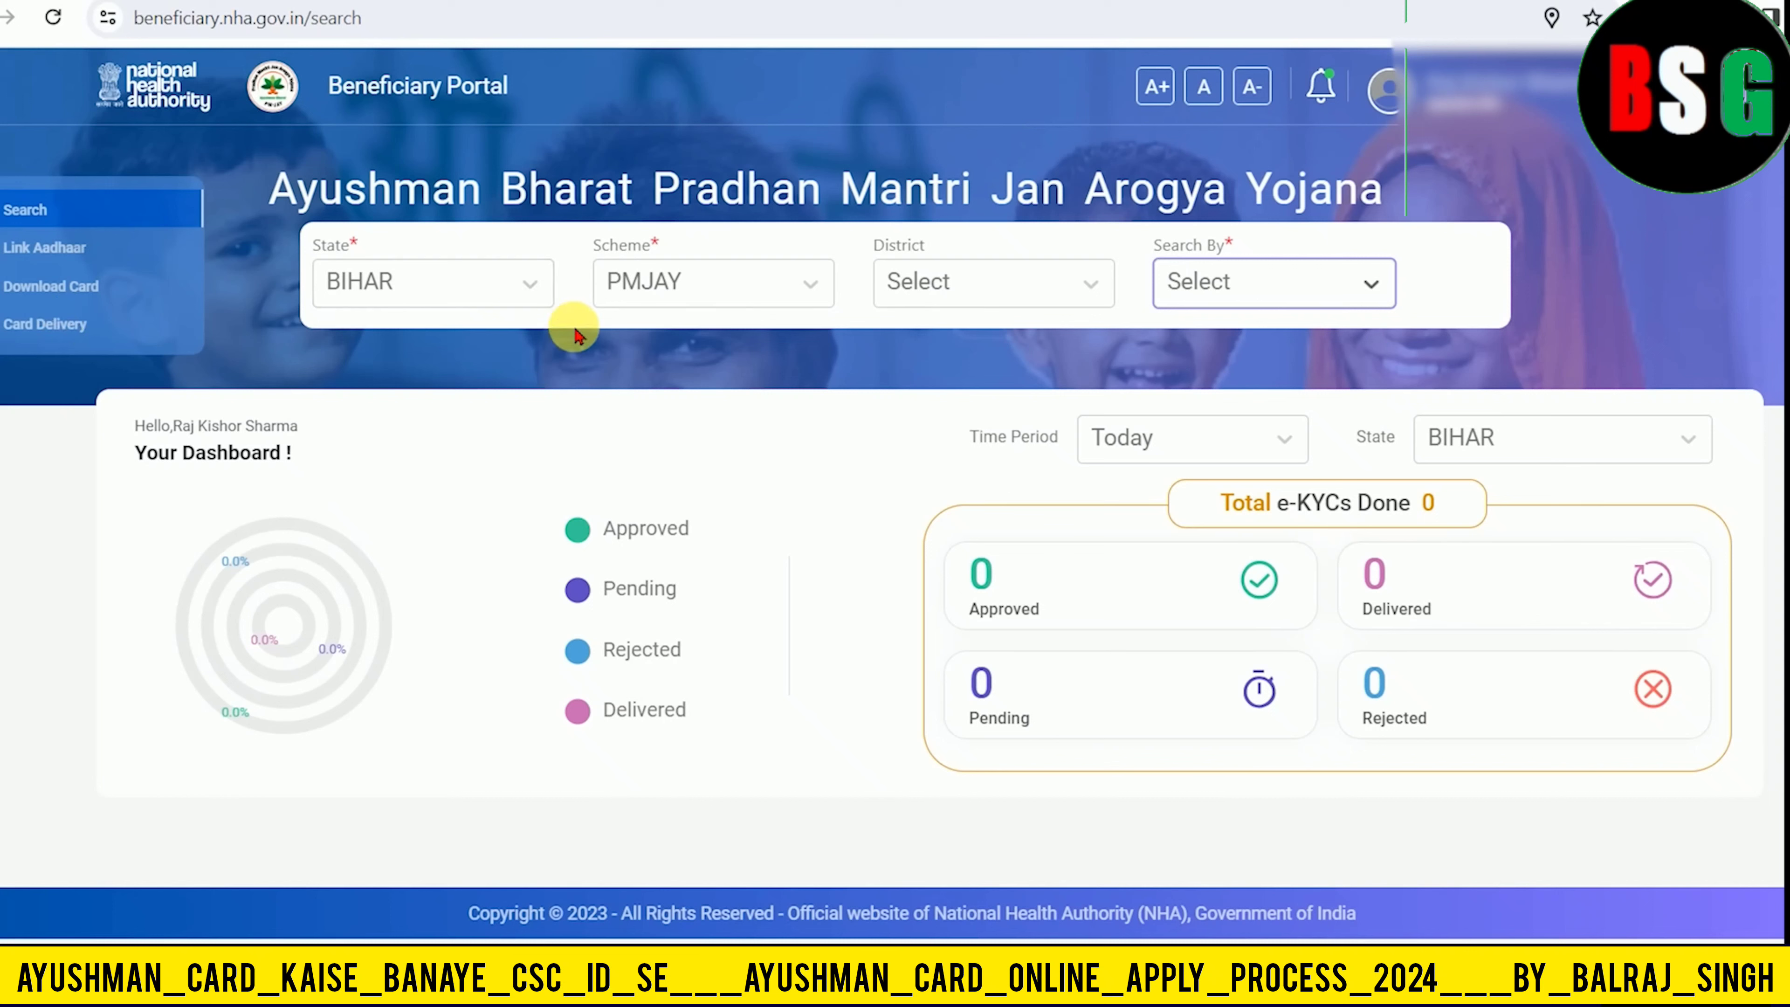
- Examine the scheme heading and the available options for state, scheme, district and search method
left_click_drag(458, 189, 1238, 203)
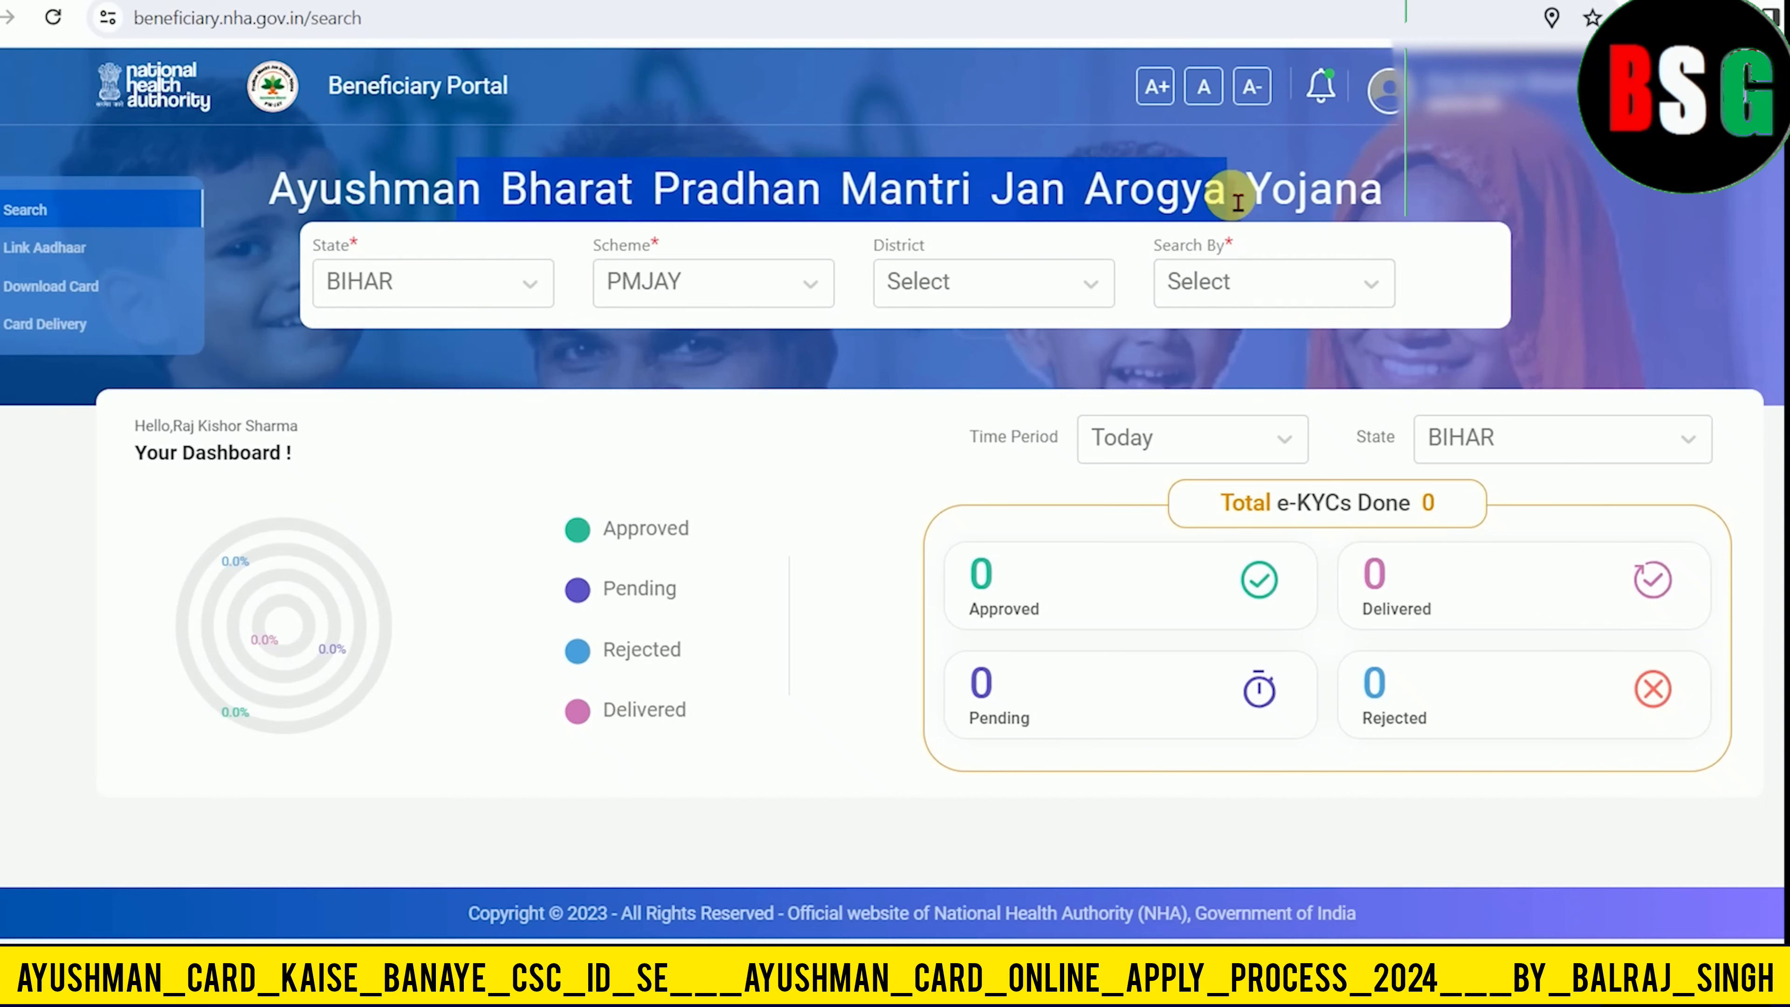
left_click(428, 282)
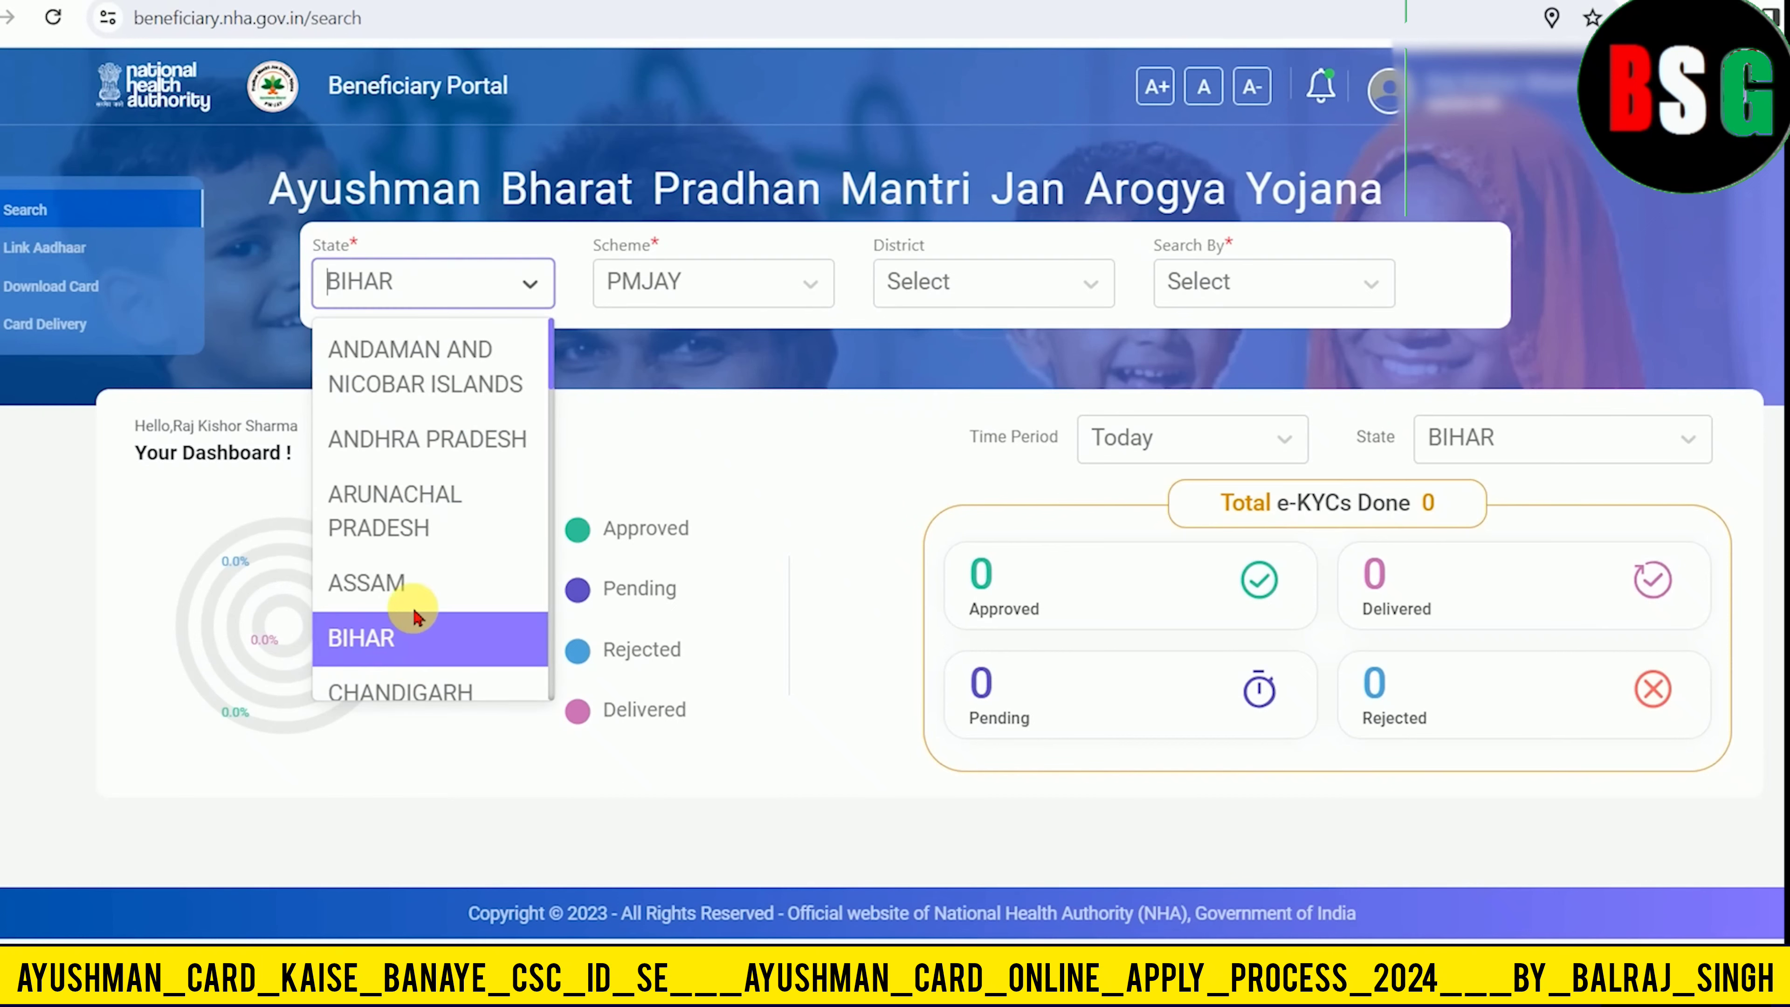
scroll(423, 451, "down", 3)
left_click(670, 358)
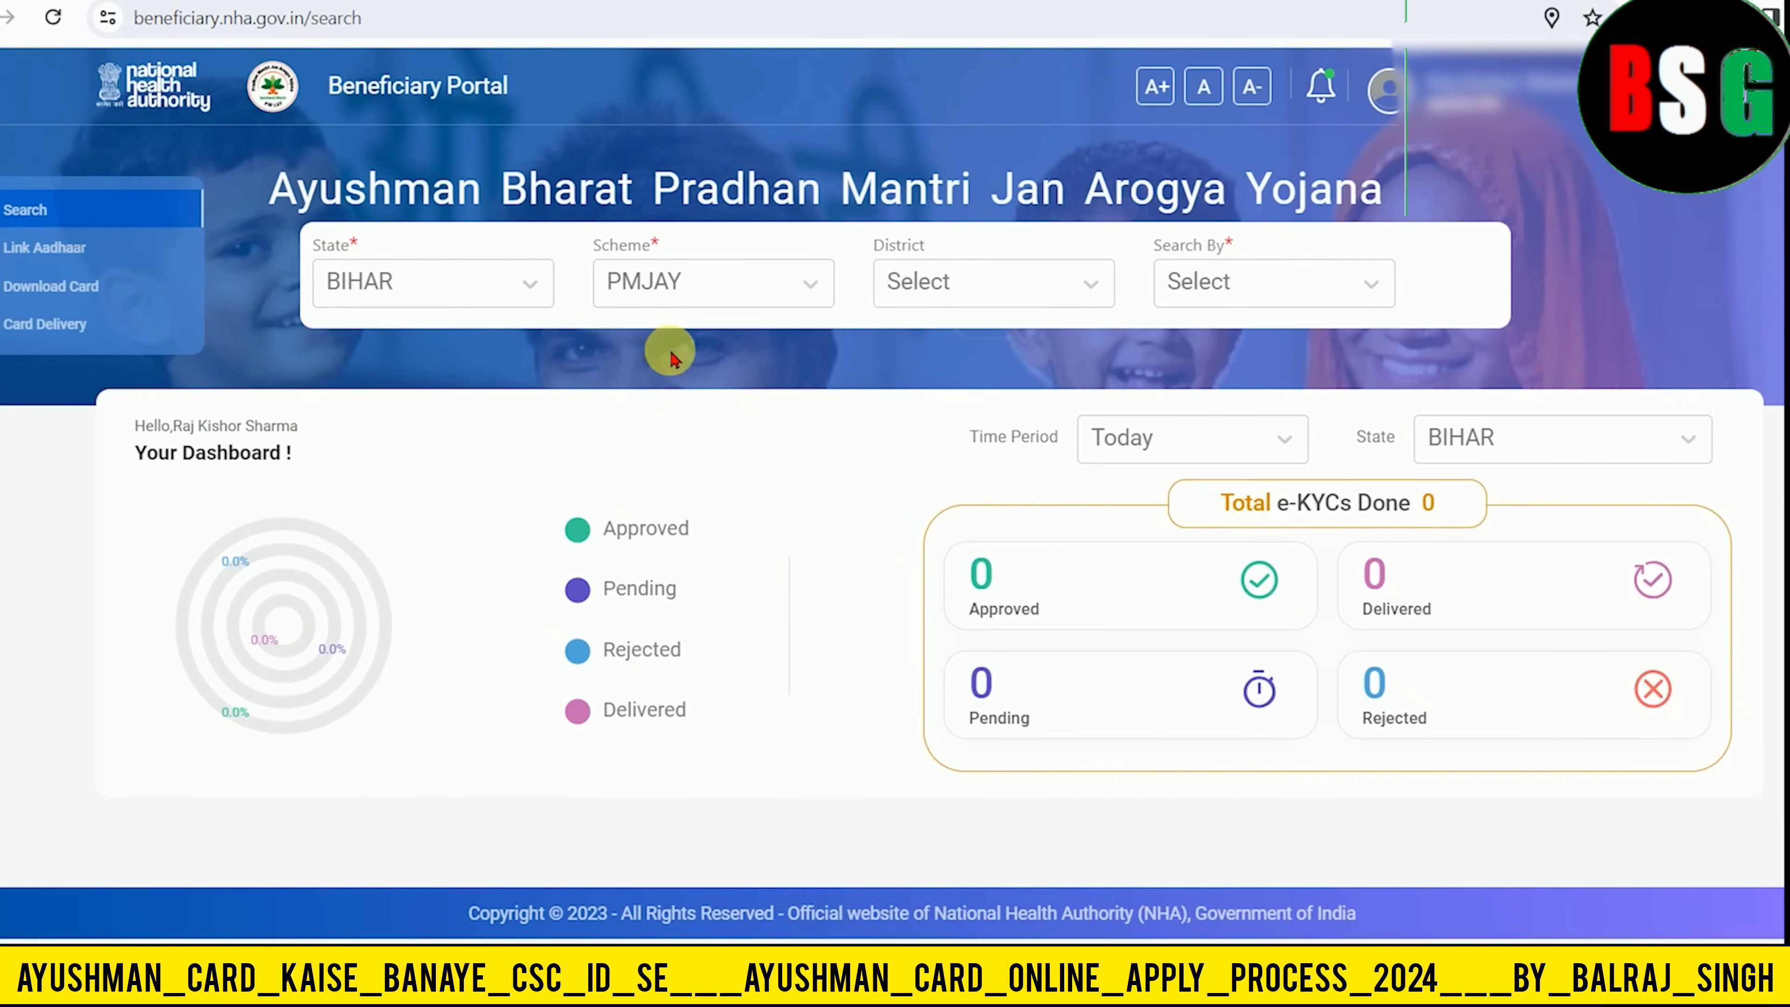
left_click(694, 289)
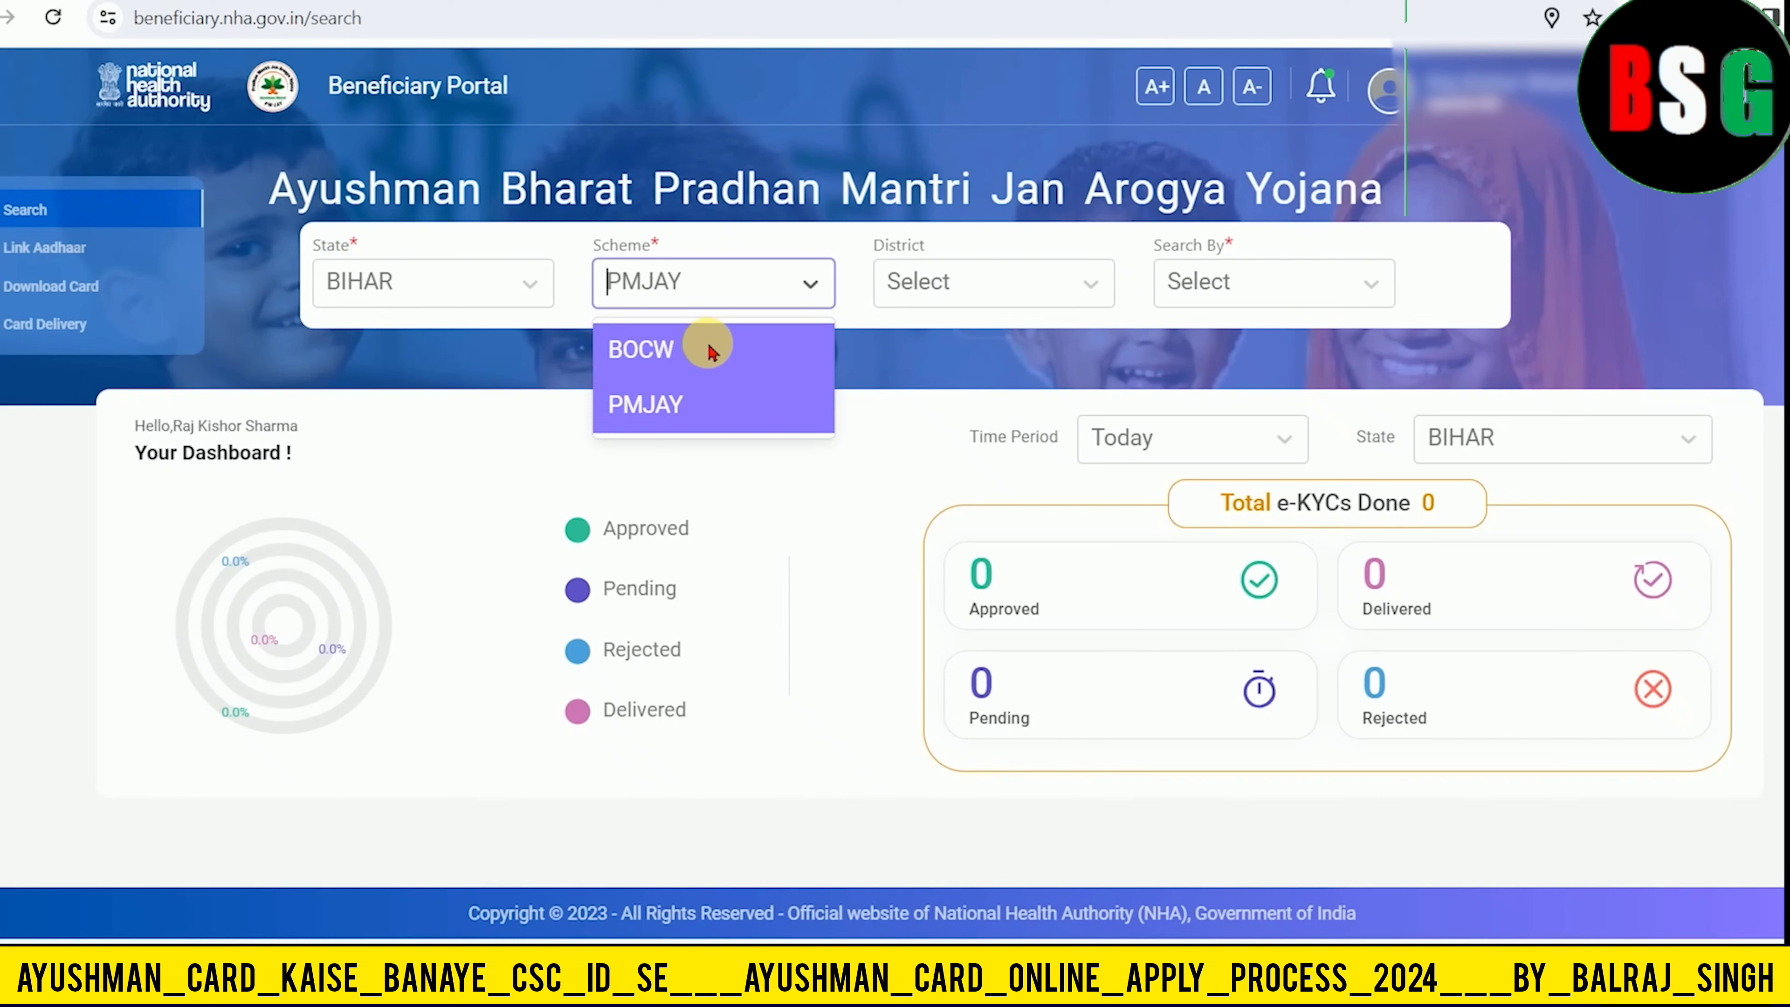
left_click(982, 289)
left_click(982, 286)
left_click(1221, 275)
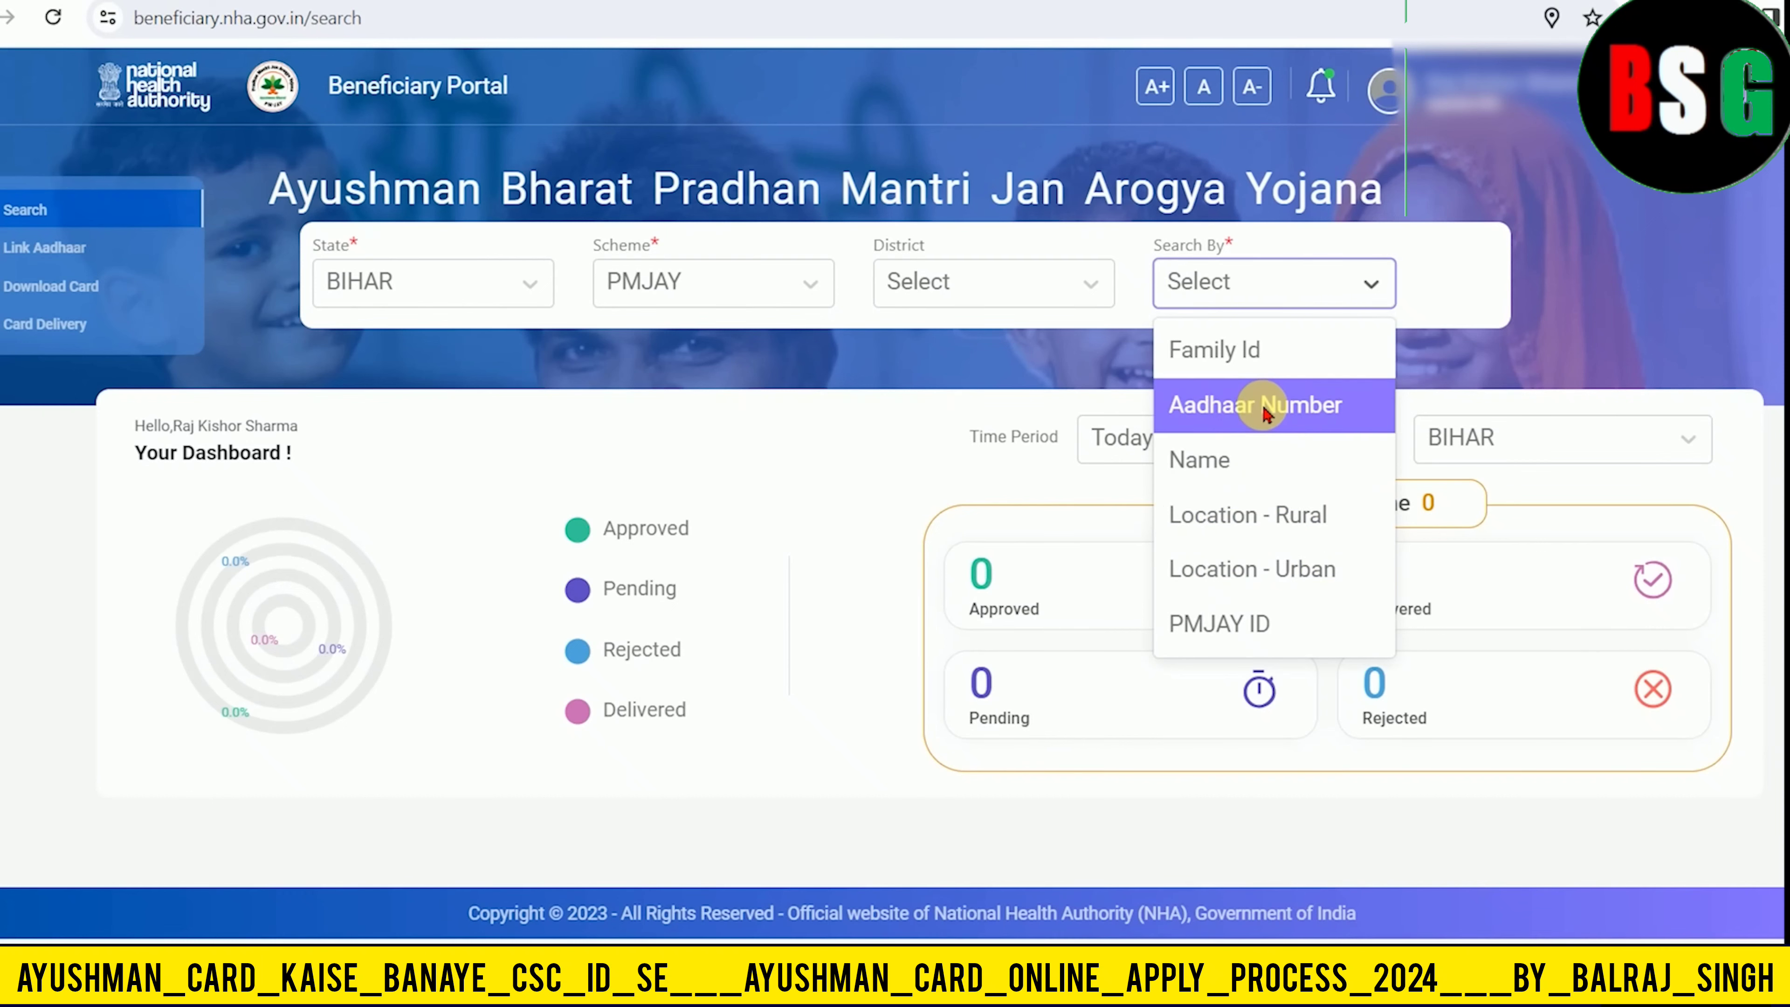
- Set the district to GOPALGANJ and choose Aadhaar Number as the search method
left_click(979, 280)
scroll(1007, 592, "down", 5)
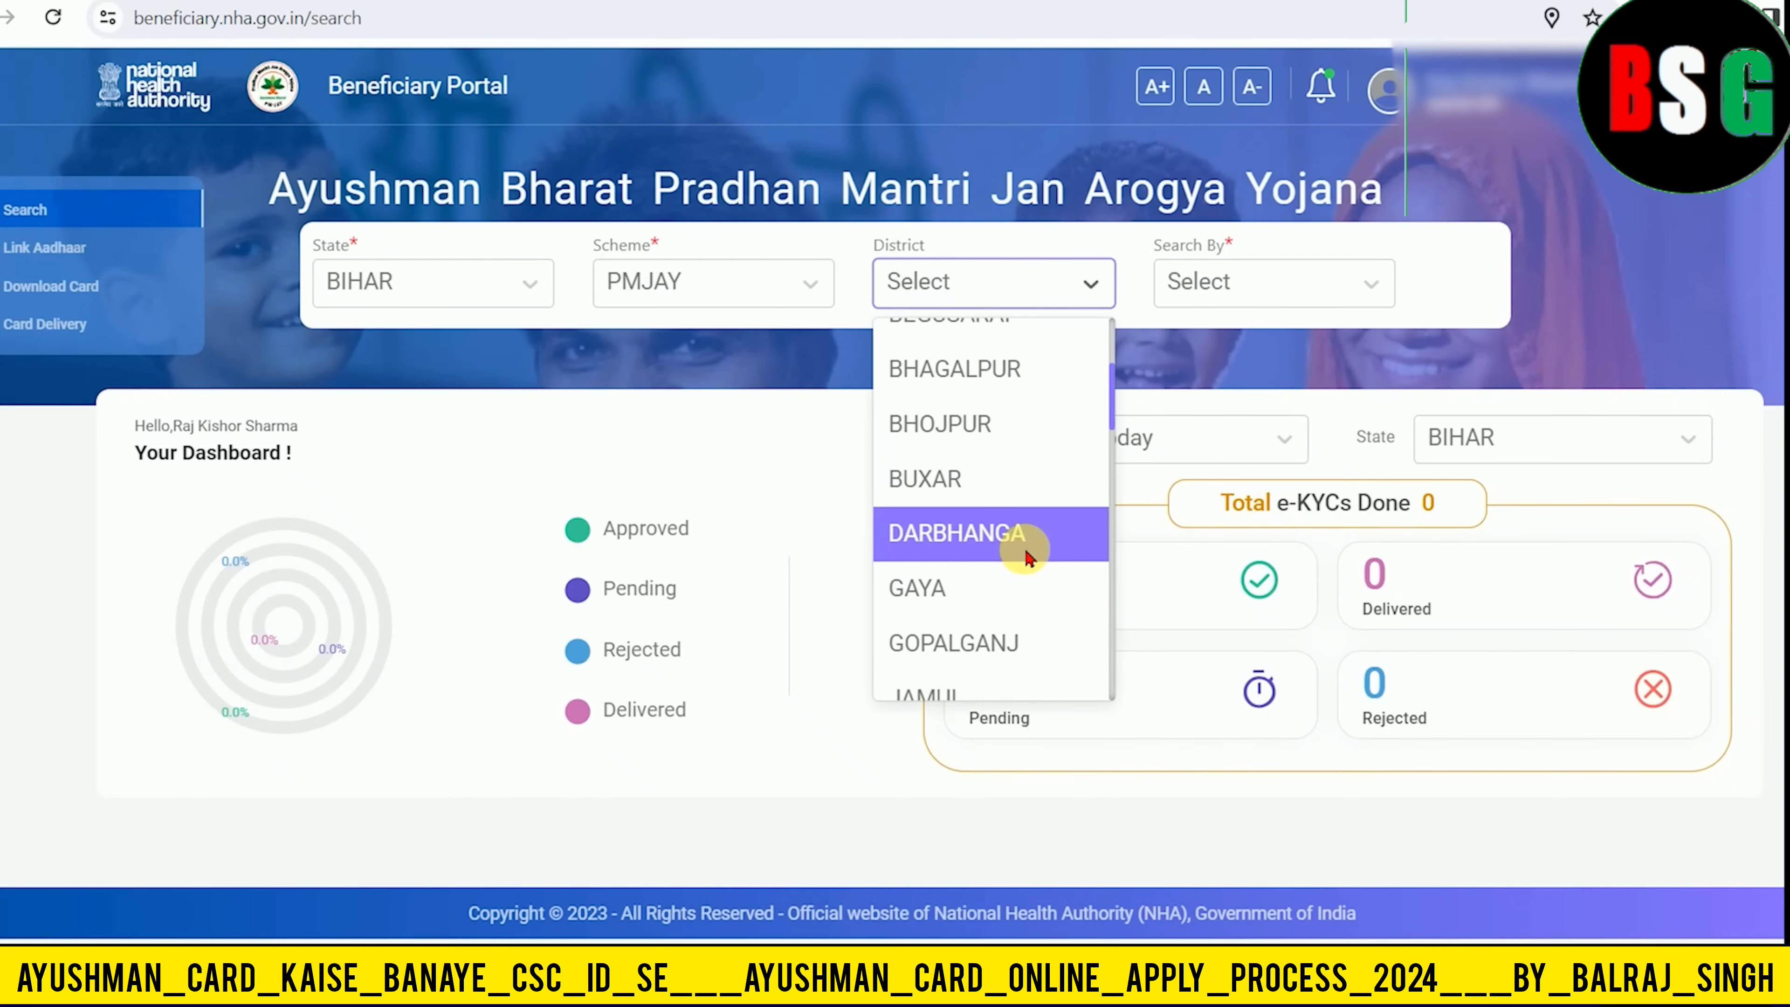
left_click(1036, 536)
left_click(1203, 285)
left_click(1240, 405)
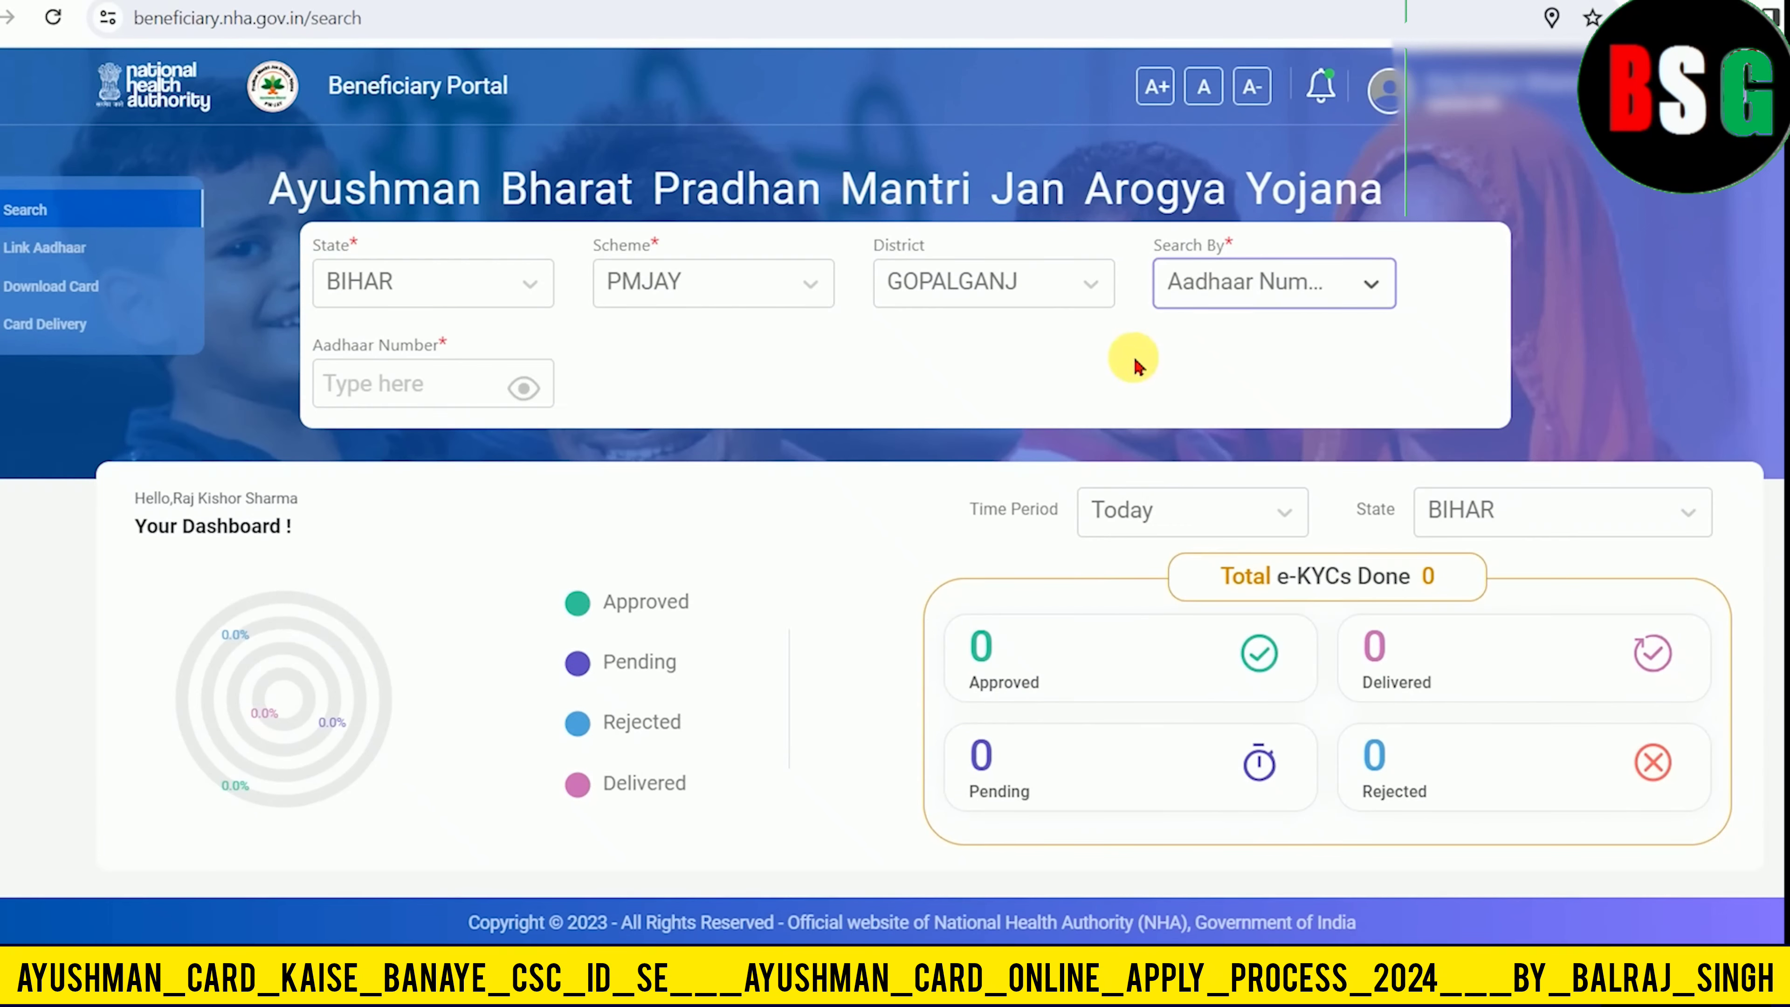
left_click(462, 384)
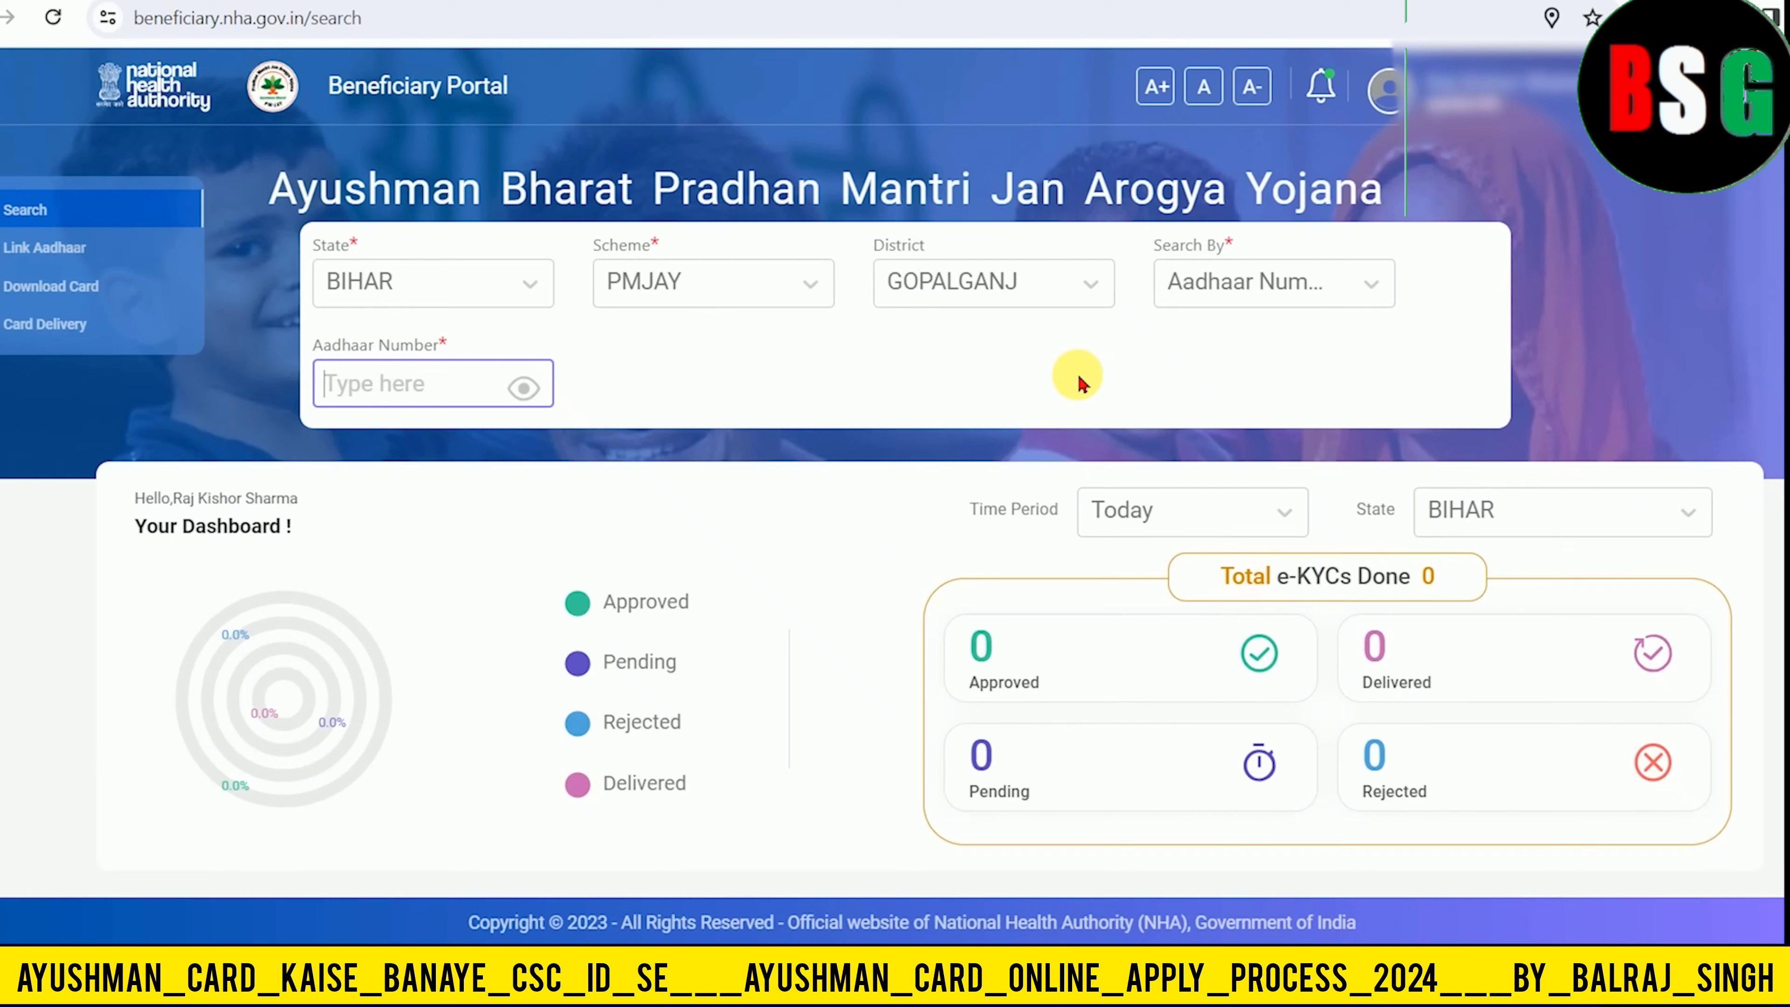
- Switch the search method to Location - Urban and select Gopalganj Nagar Parishad as the city
left_click(1230, 282)
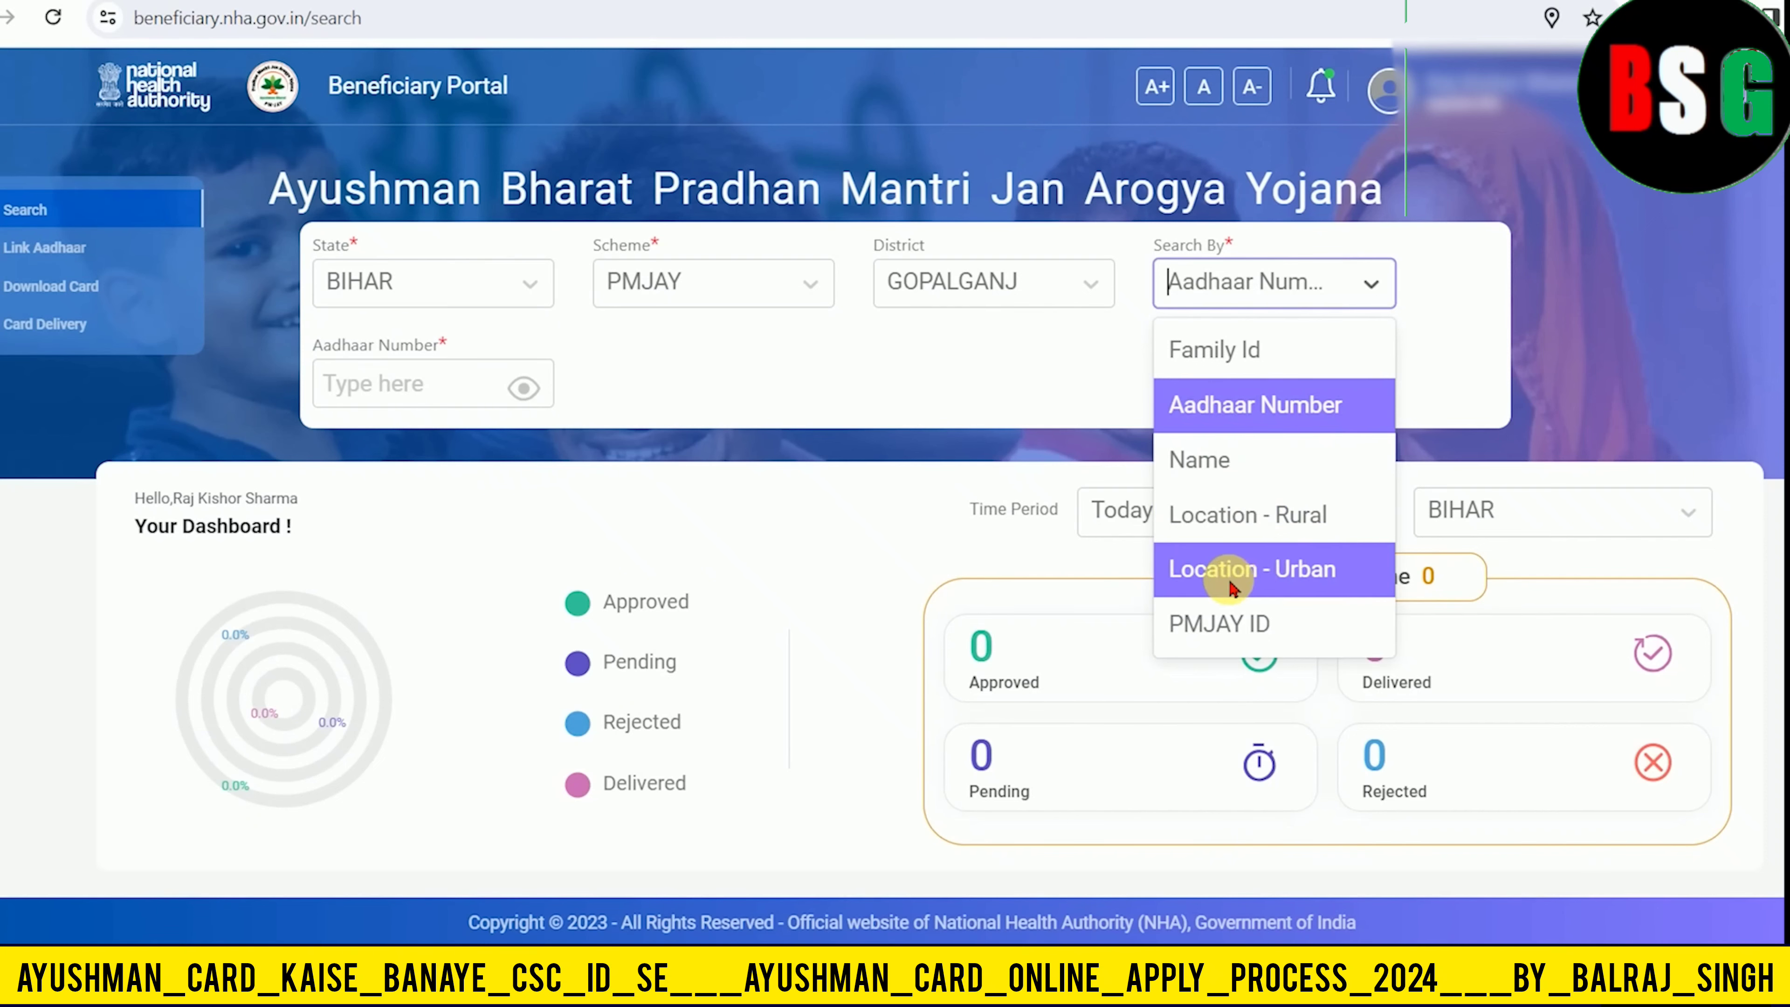
left_click(1260, 582)
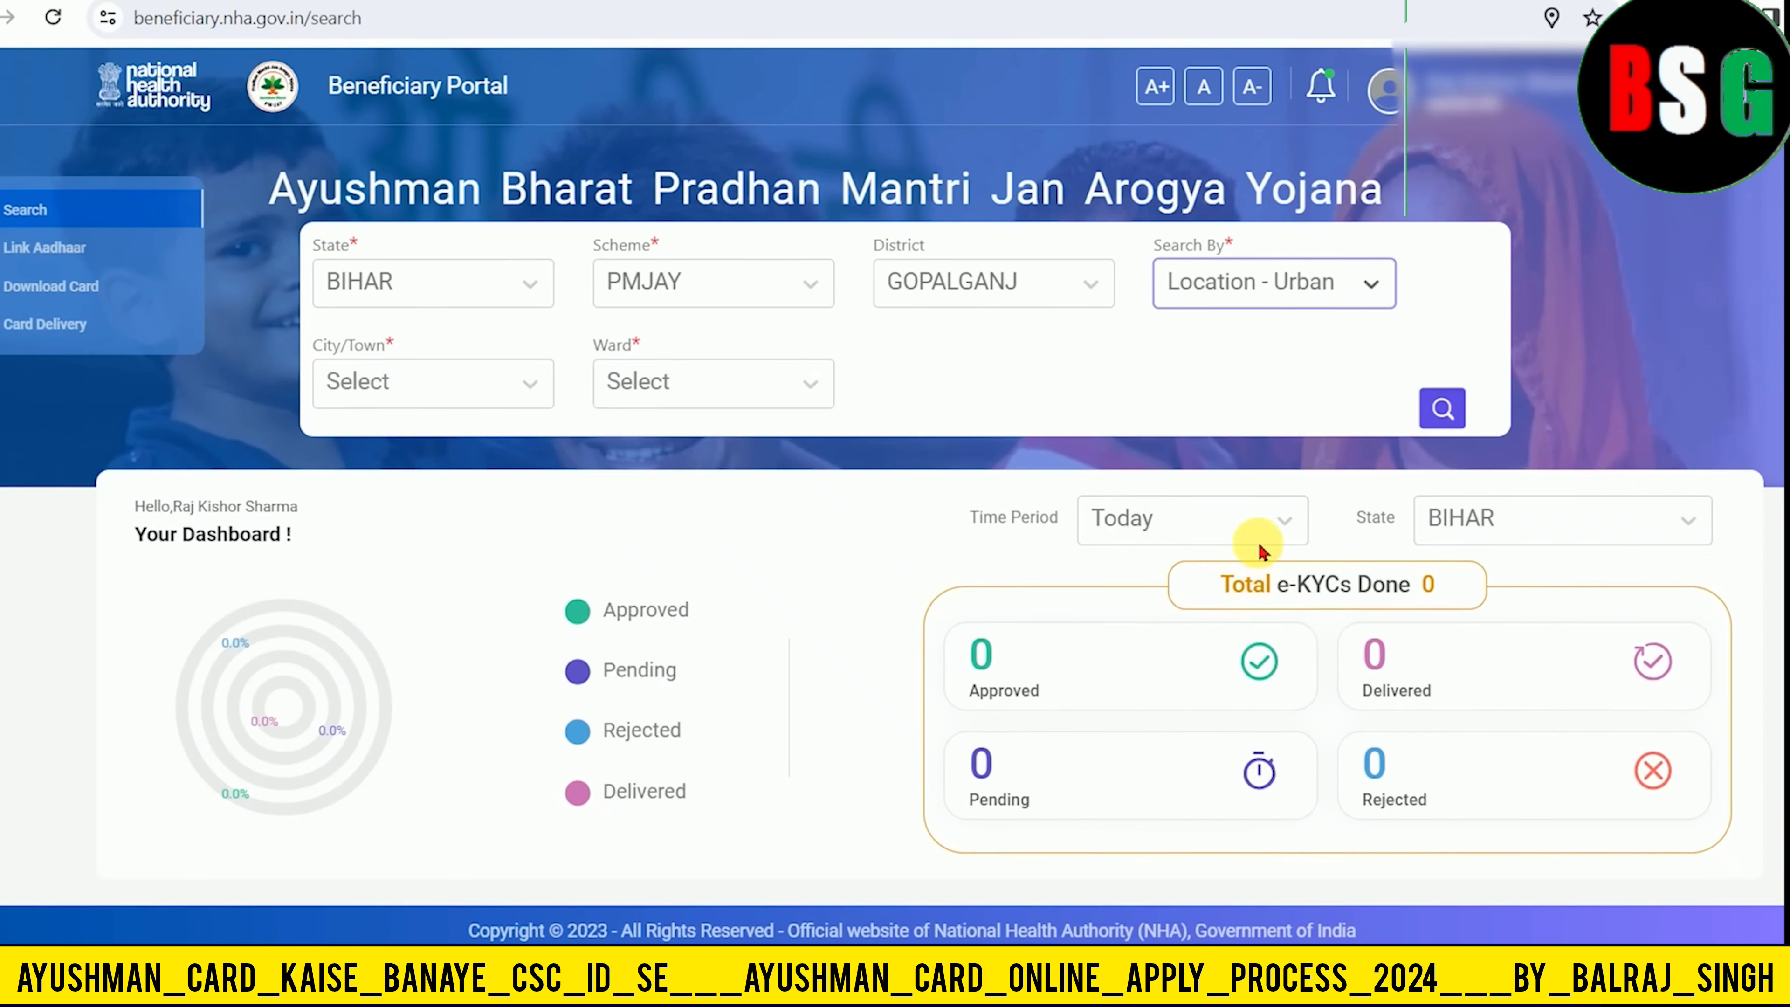
left_click(444, 391)
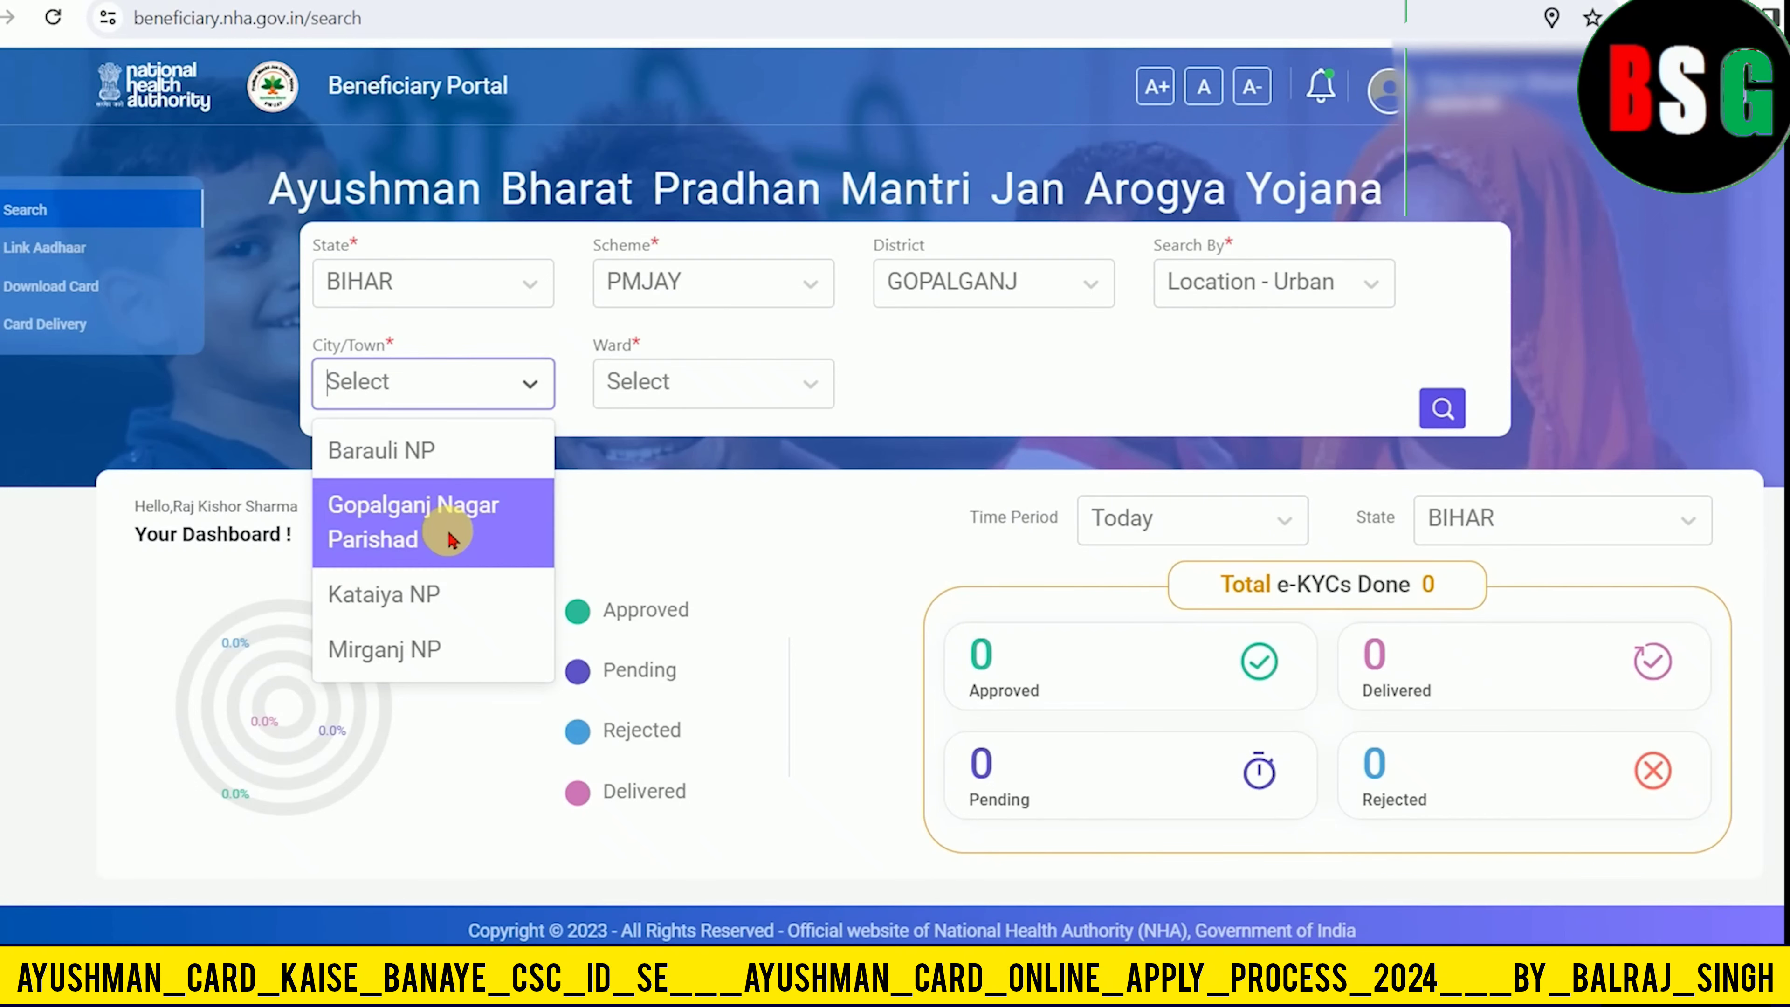
left_click(687, 398)
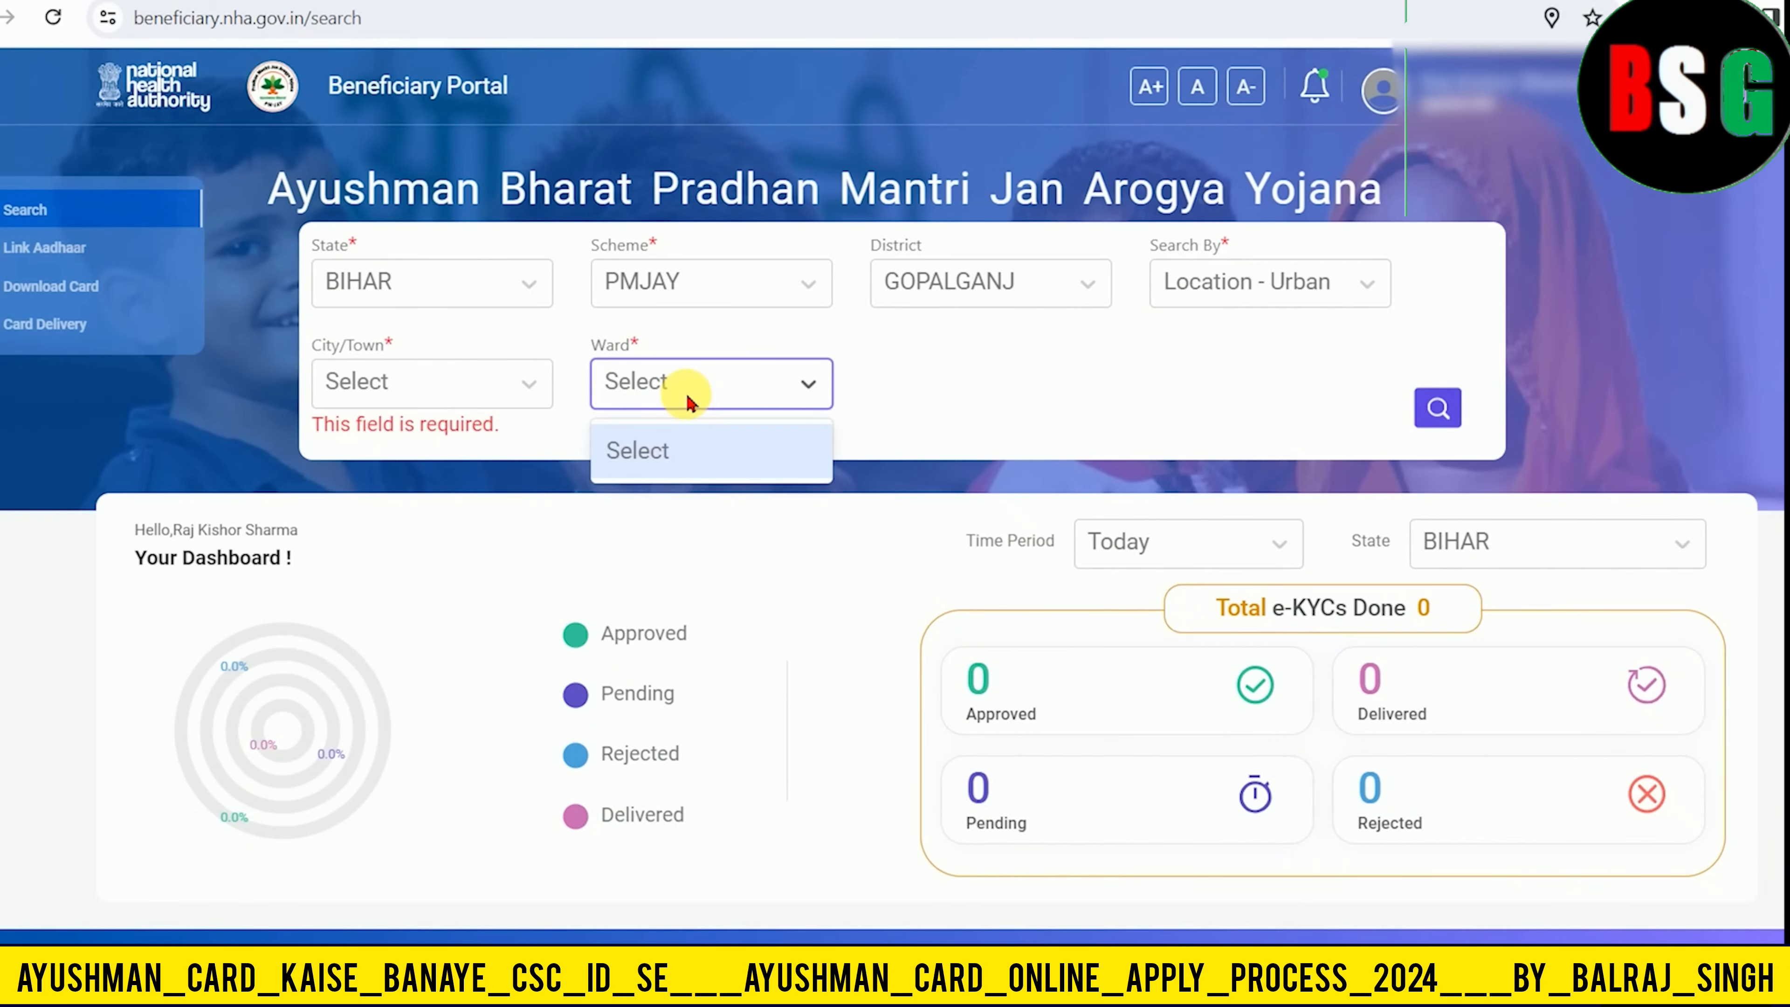
left_click(462, 380)
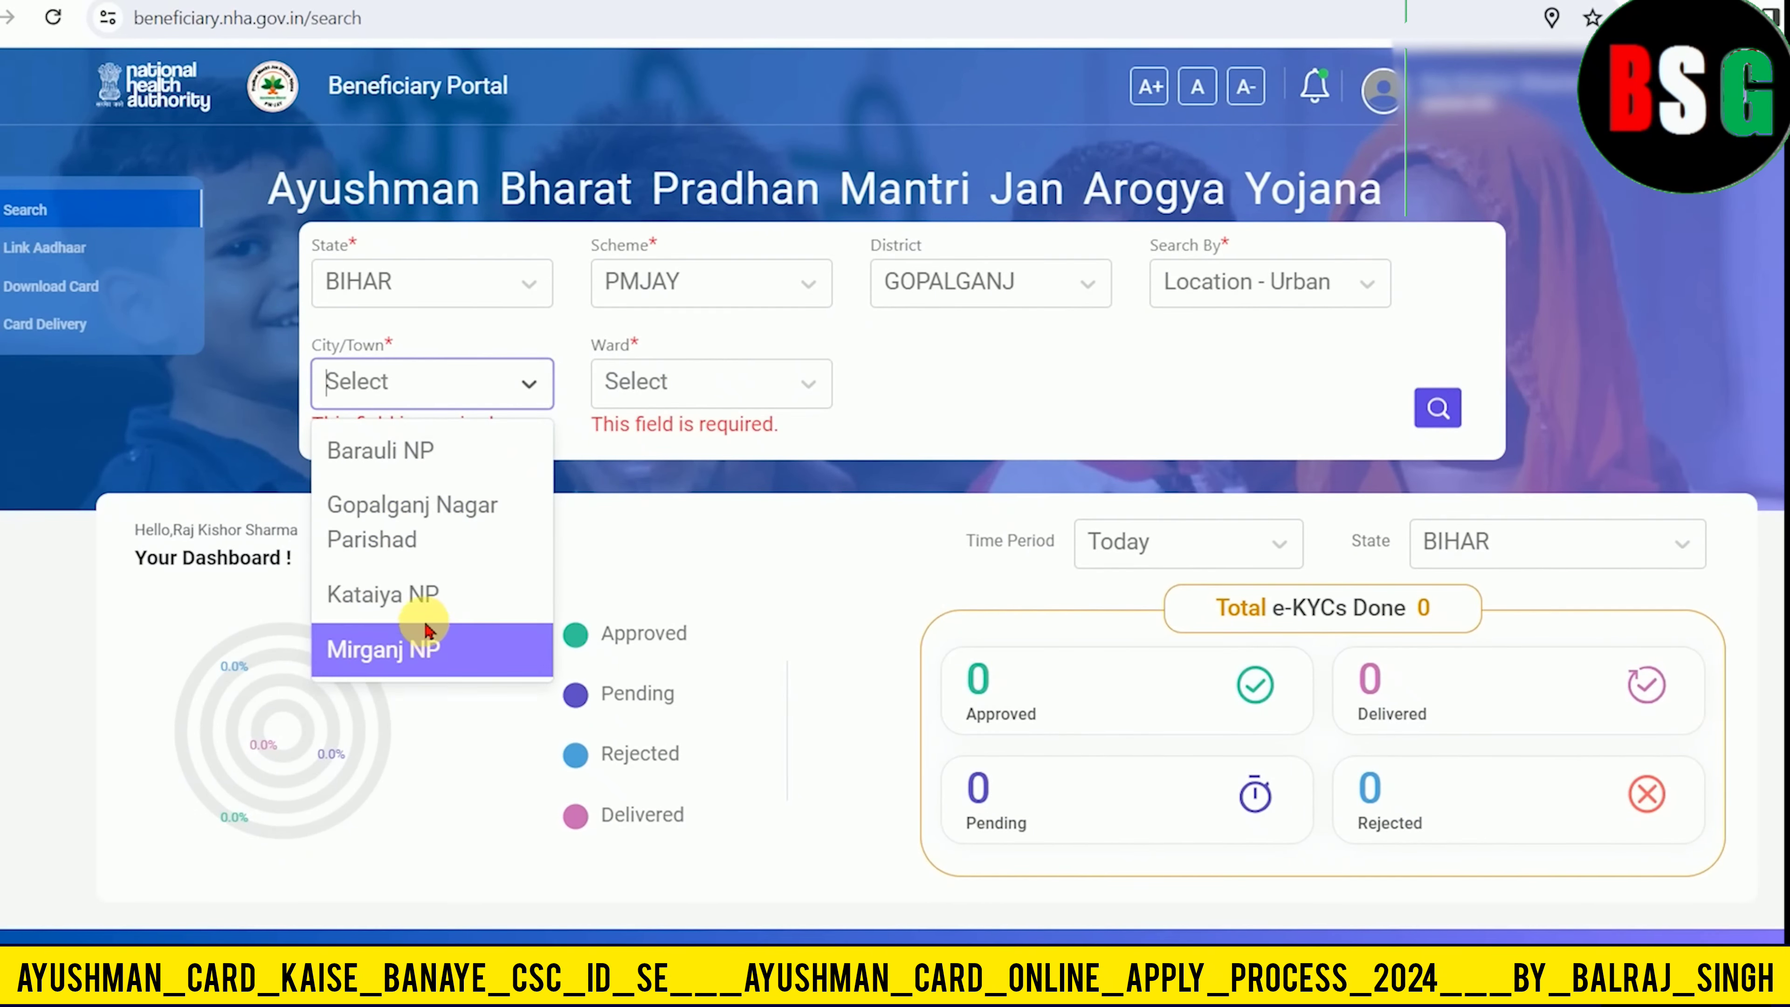
left_click(412, 532)
left_click(434, 399)
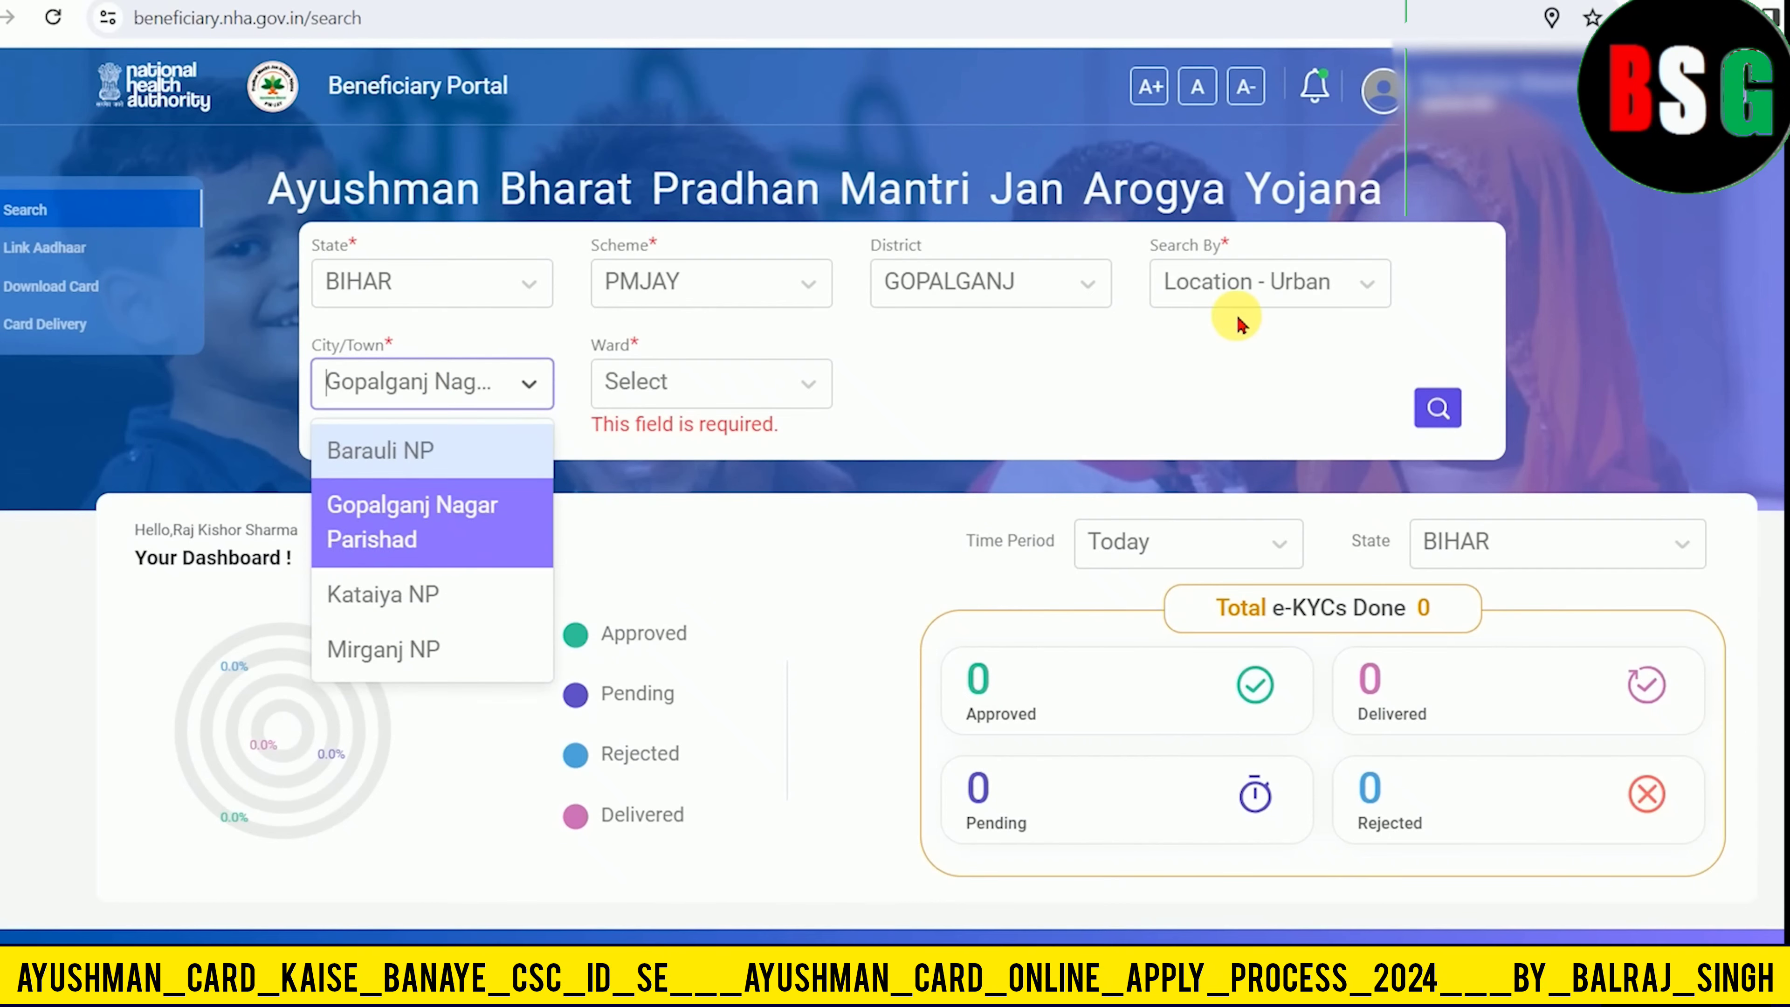
- Change the search method to Location - Rural with sub-district BHOREY and village Amwa
left_click(1240, 300)
left_click(1240, 509)
left_click(489, 392)
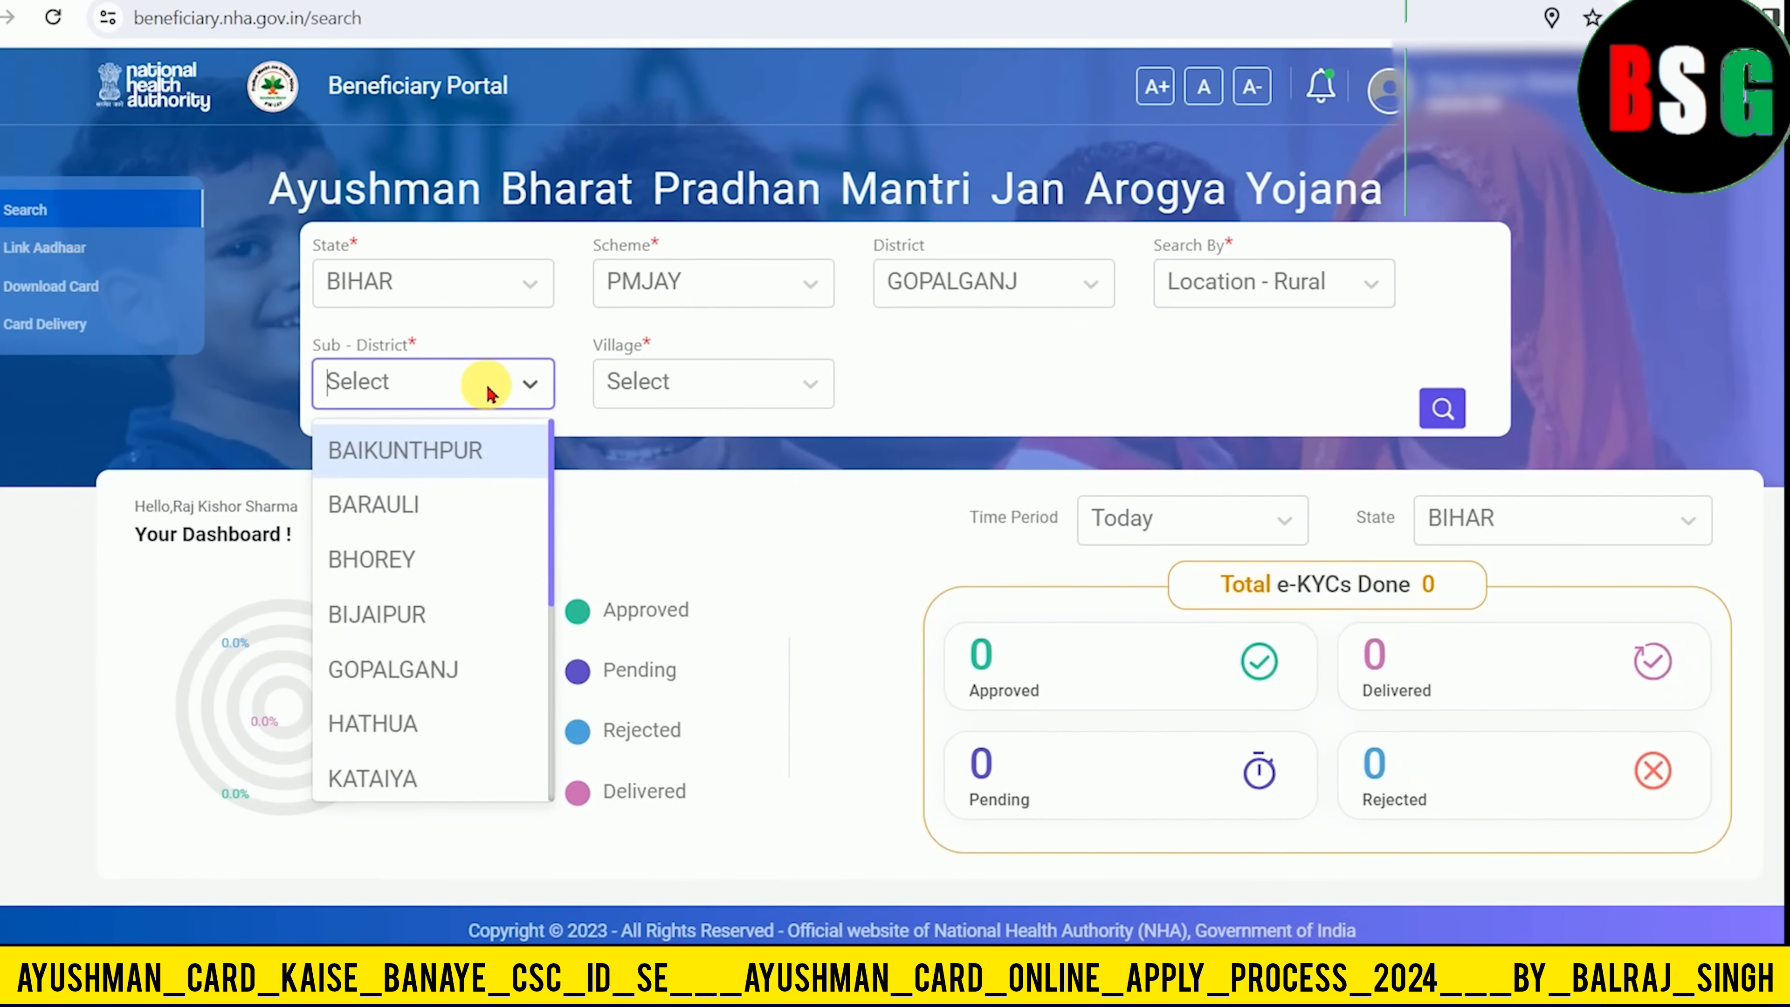
left_click(411, 559)
left_click(767, 385)
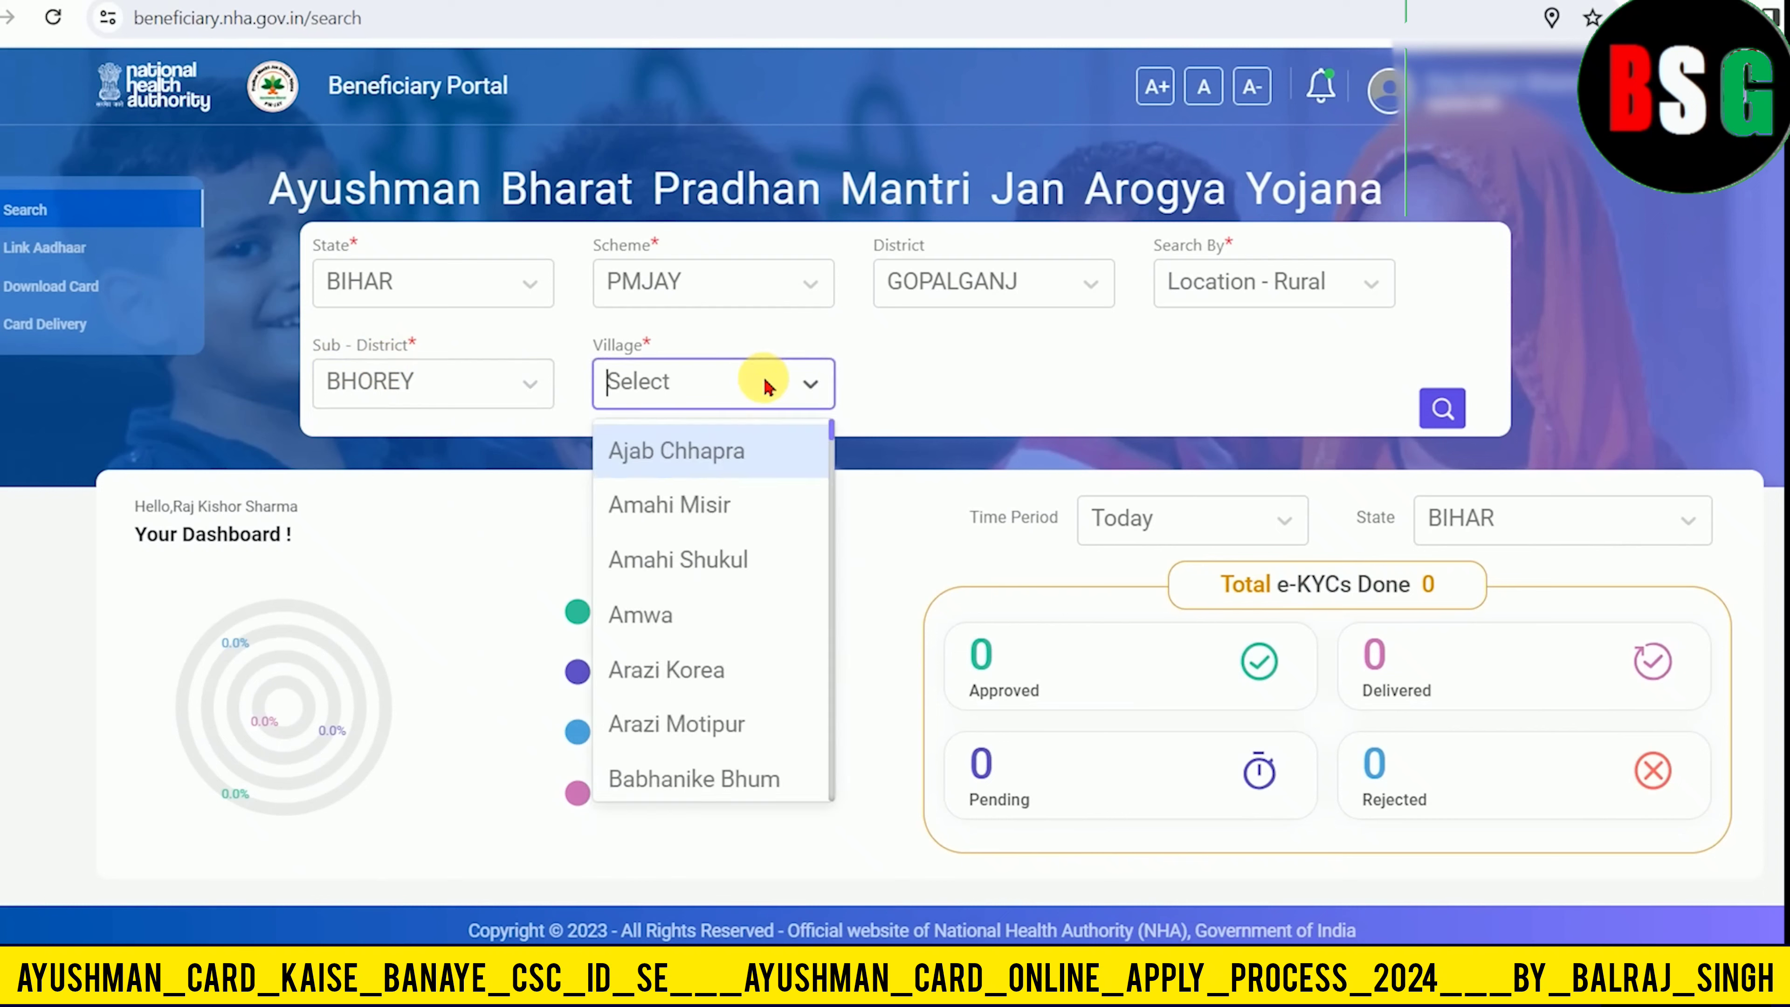
left_click(705, 613)
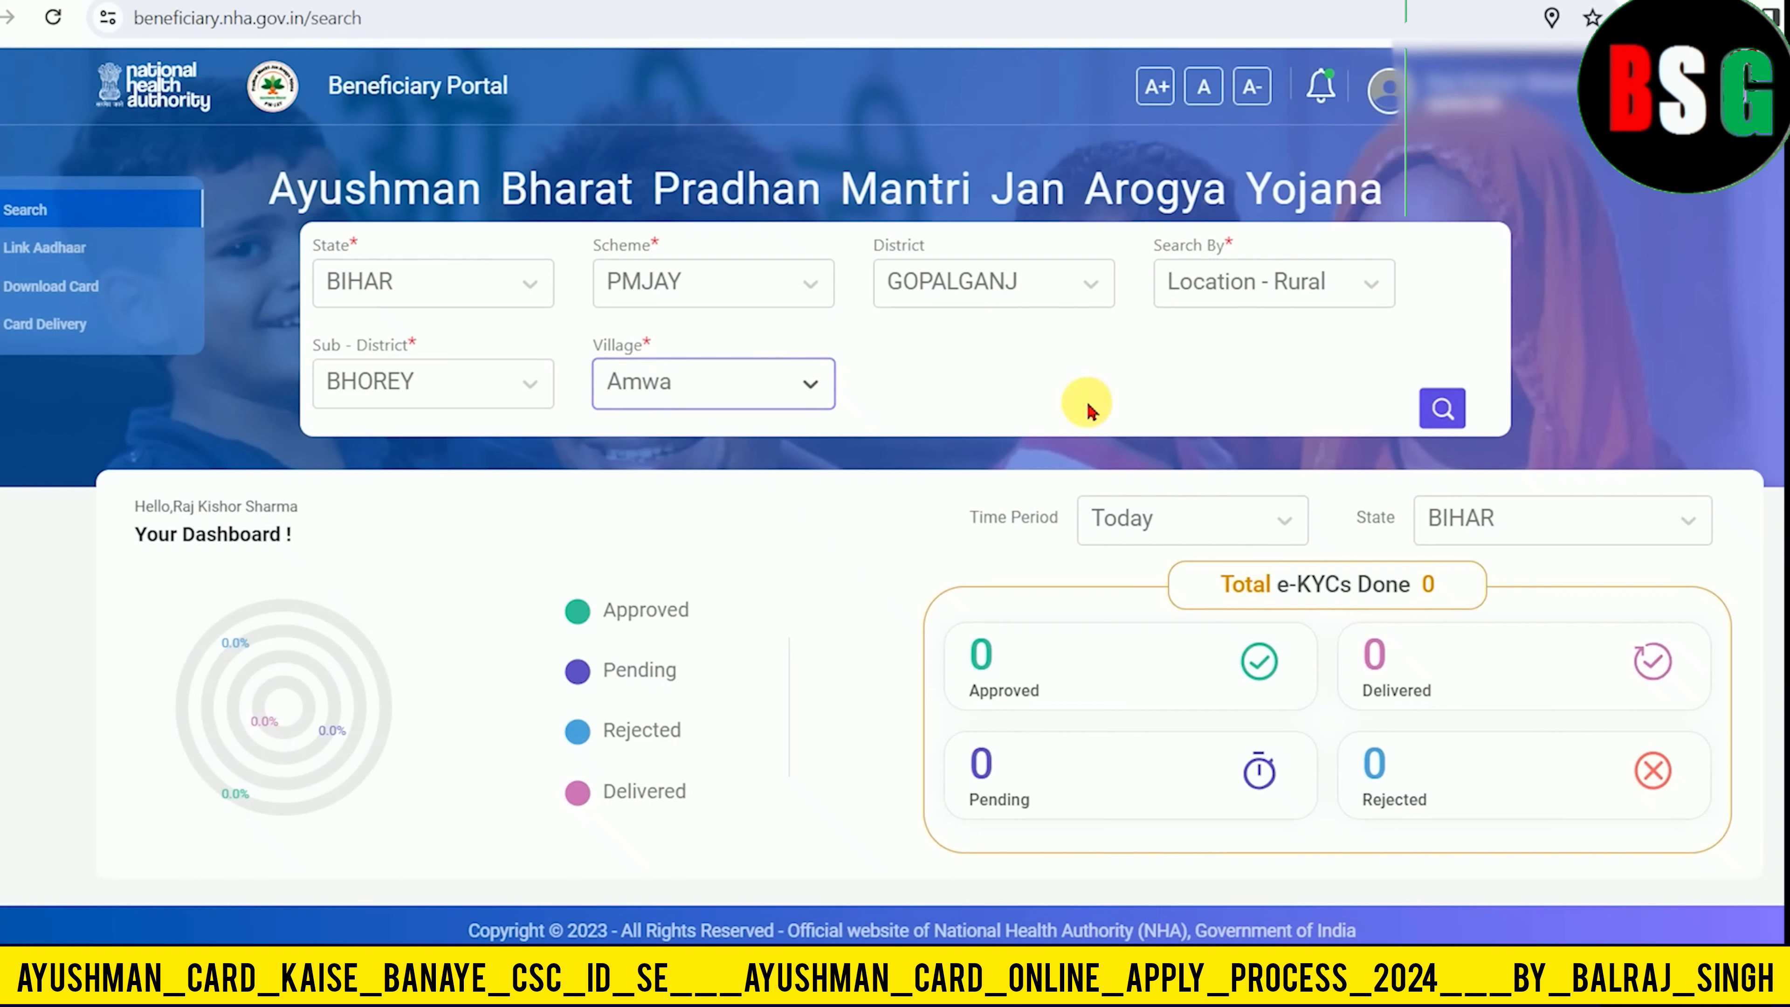
- Switch the search method back to Aadhaar Number and search for the family with the beneficiary's Aadhaar number
left_click(1223, 293)
left_click(1222, 293)
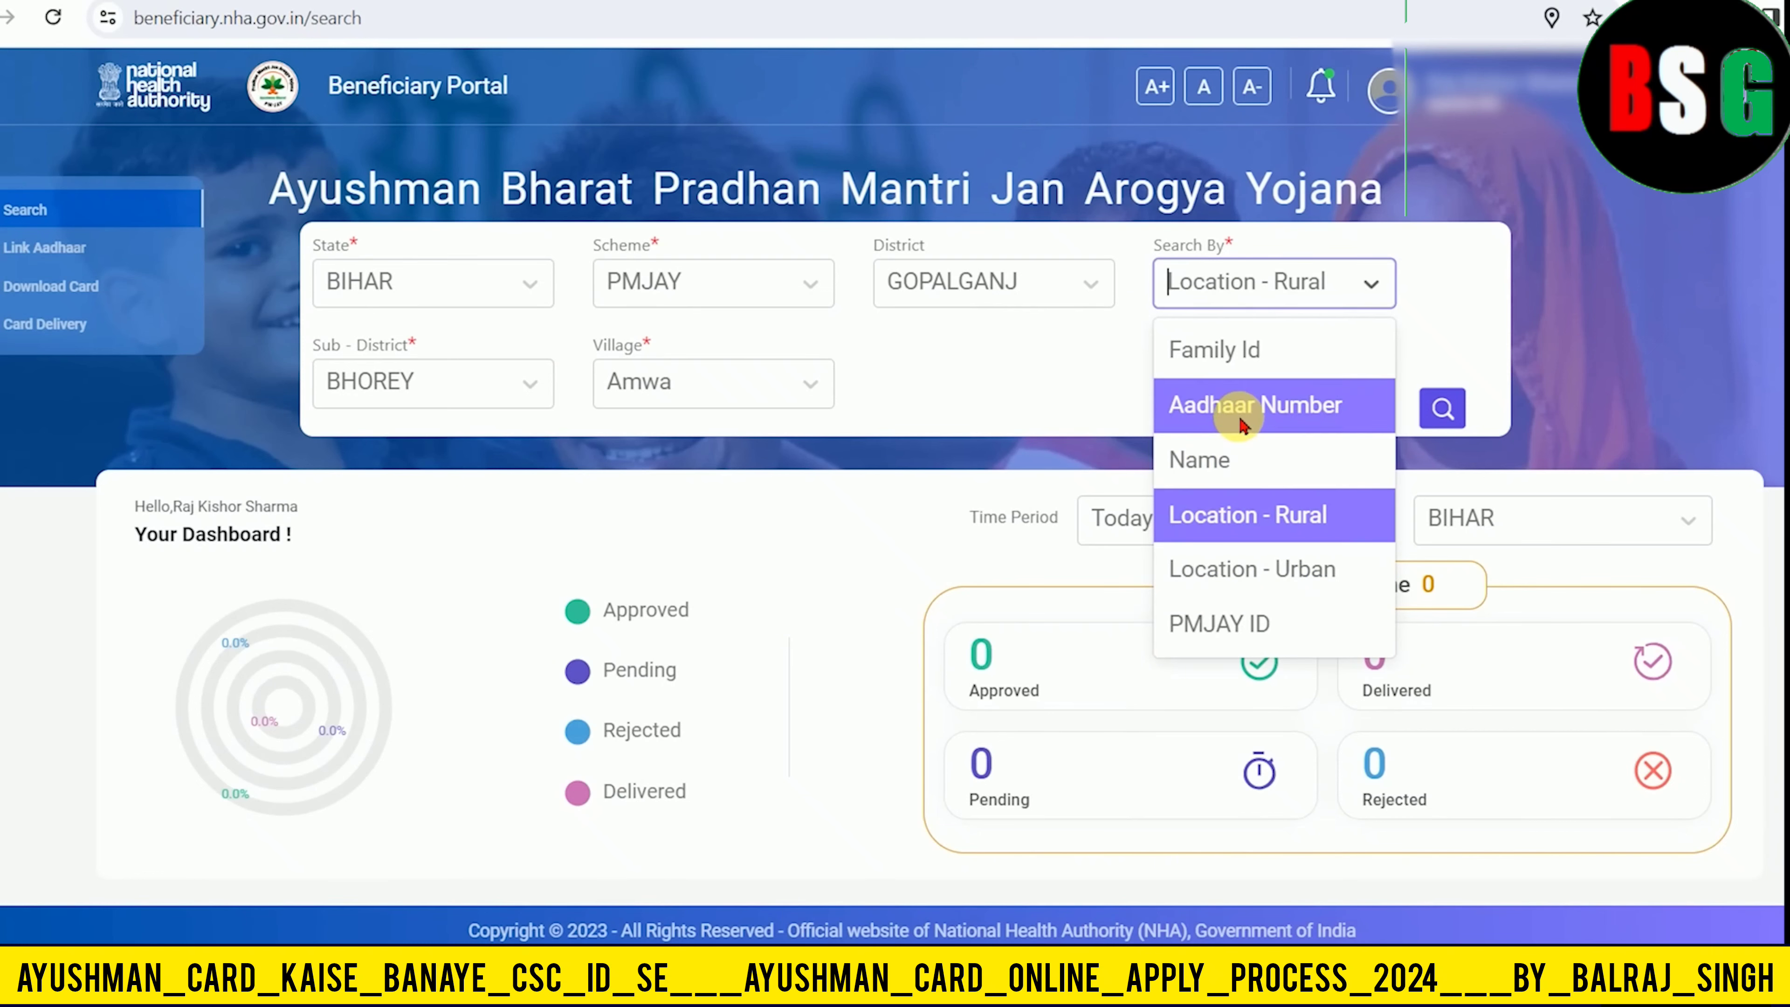
left_click(1071, 407)
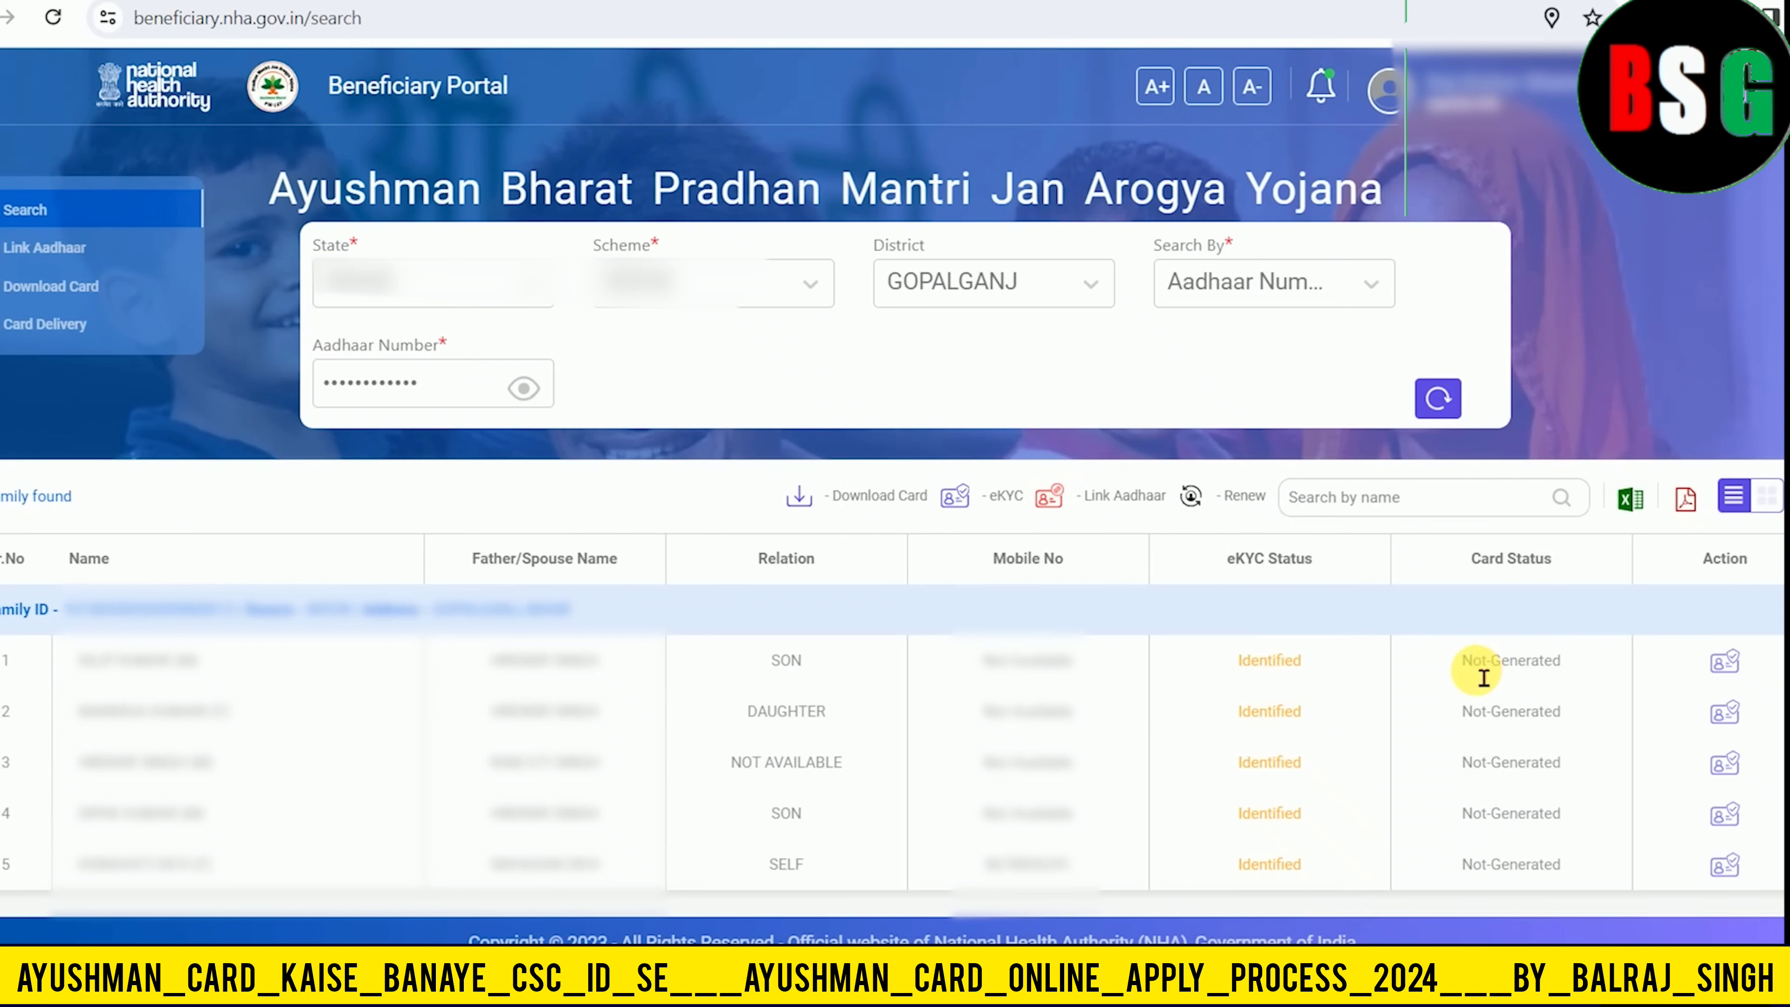
- Check the card status in the family list and open e-KYC for the first listed member
left_click_drag(1477, 670, 1554, 674)
left_click(1555, 673)
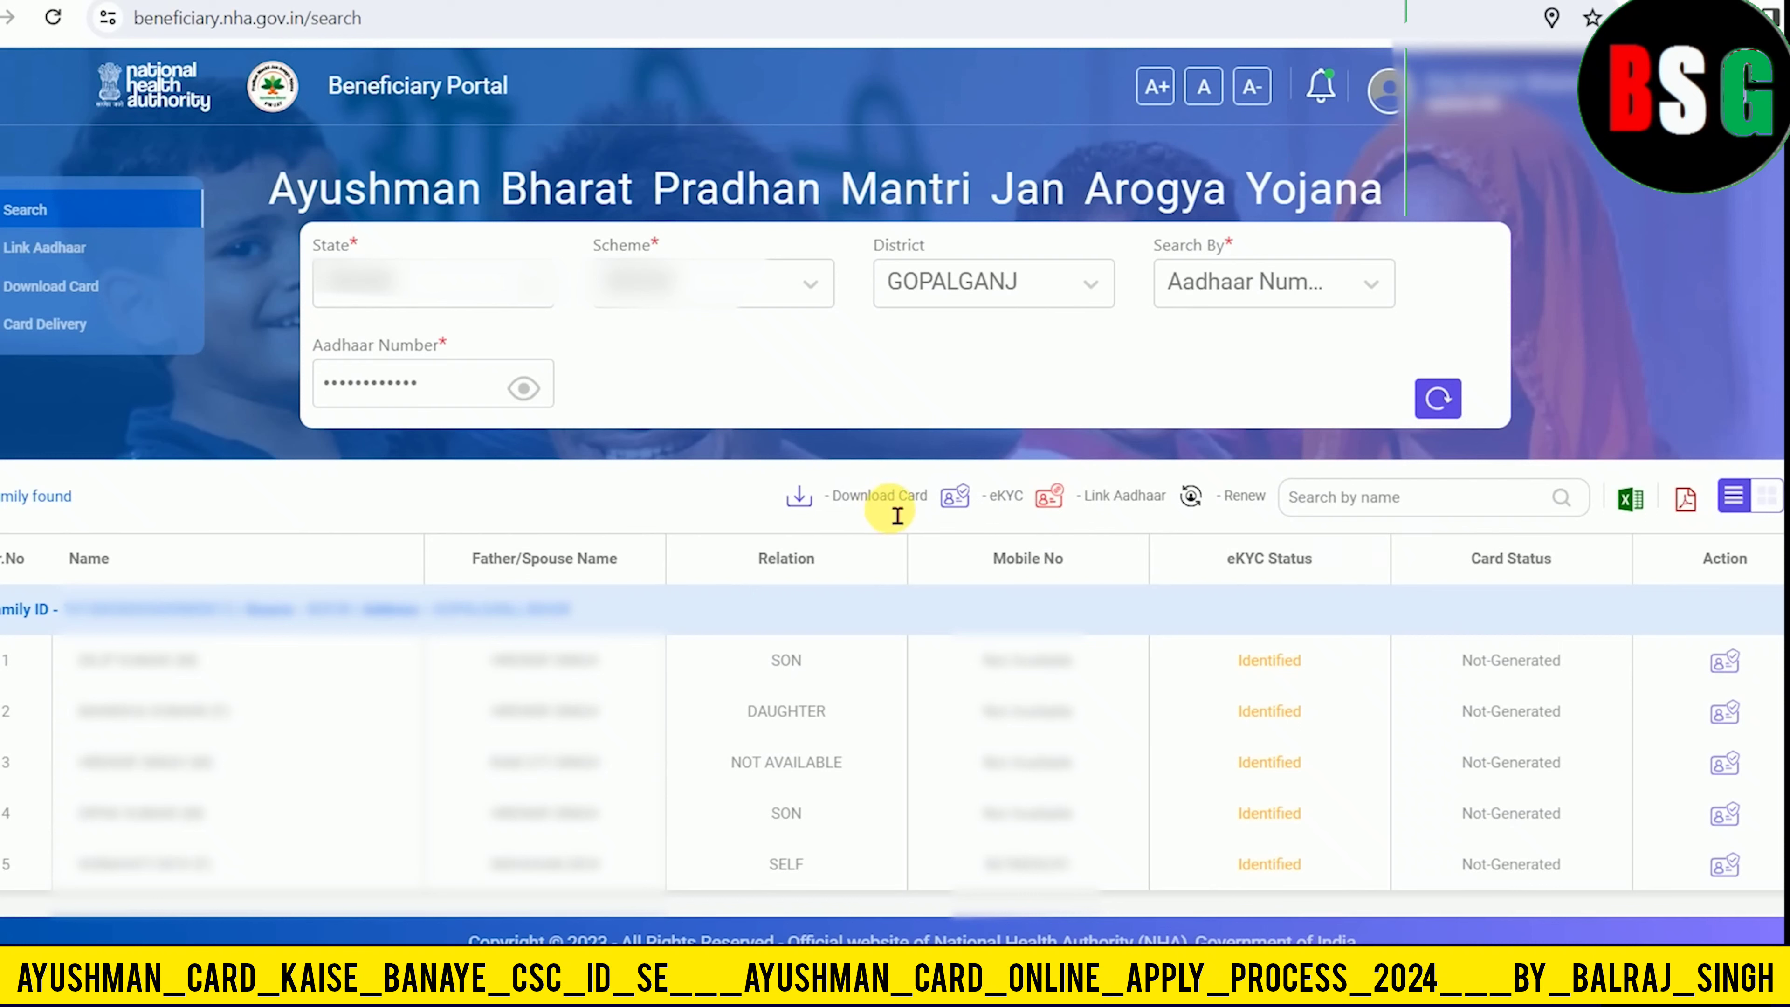
left_click_drag(853, 508, 924, 513)
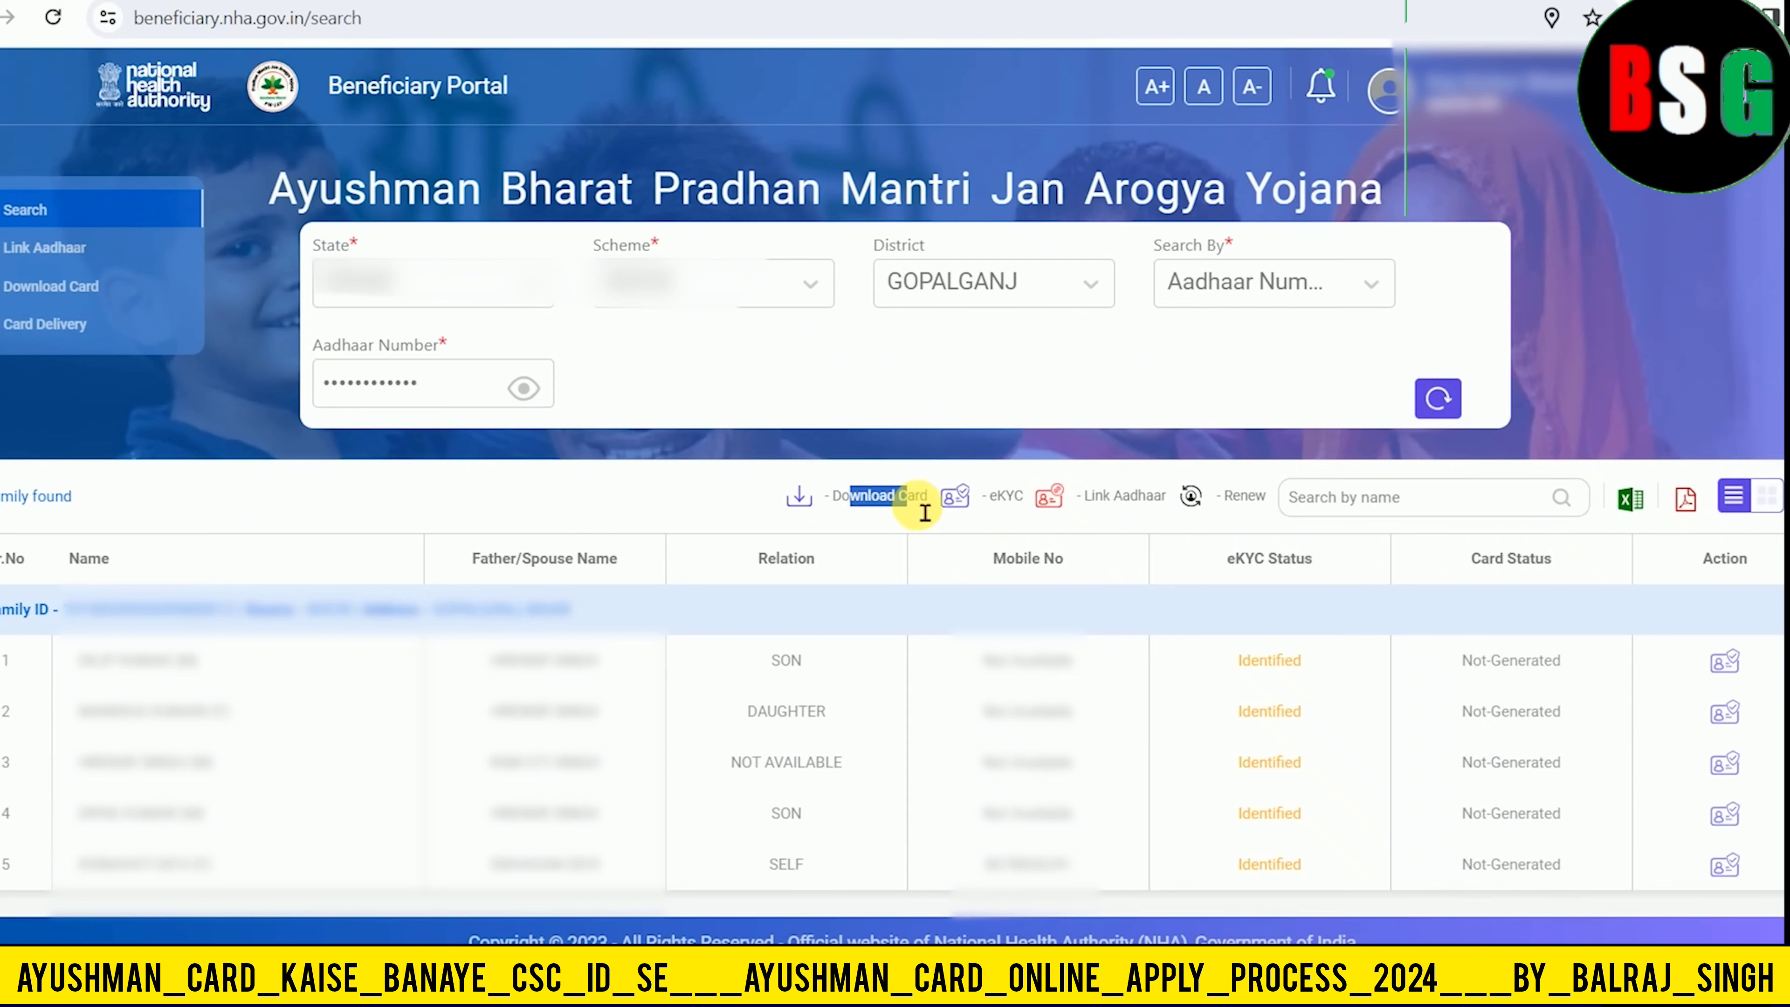
left_click(1726, 661)
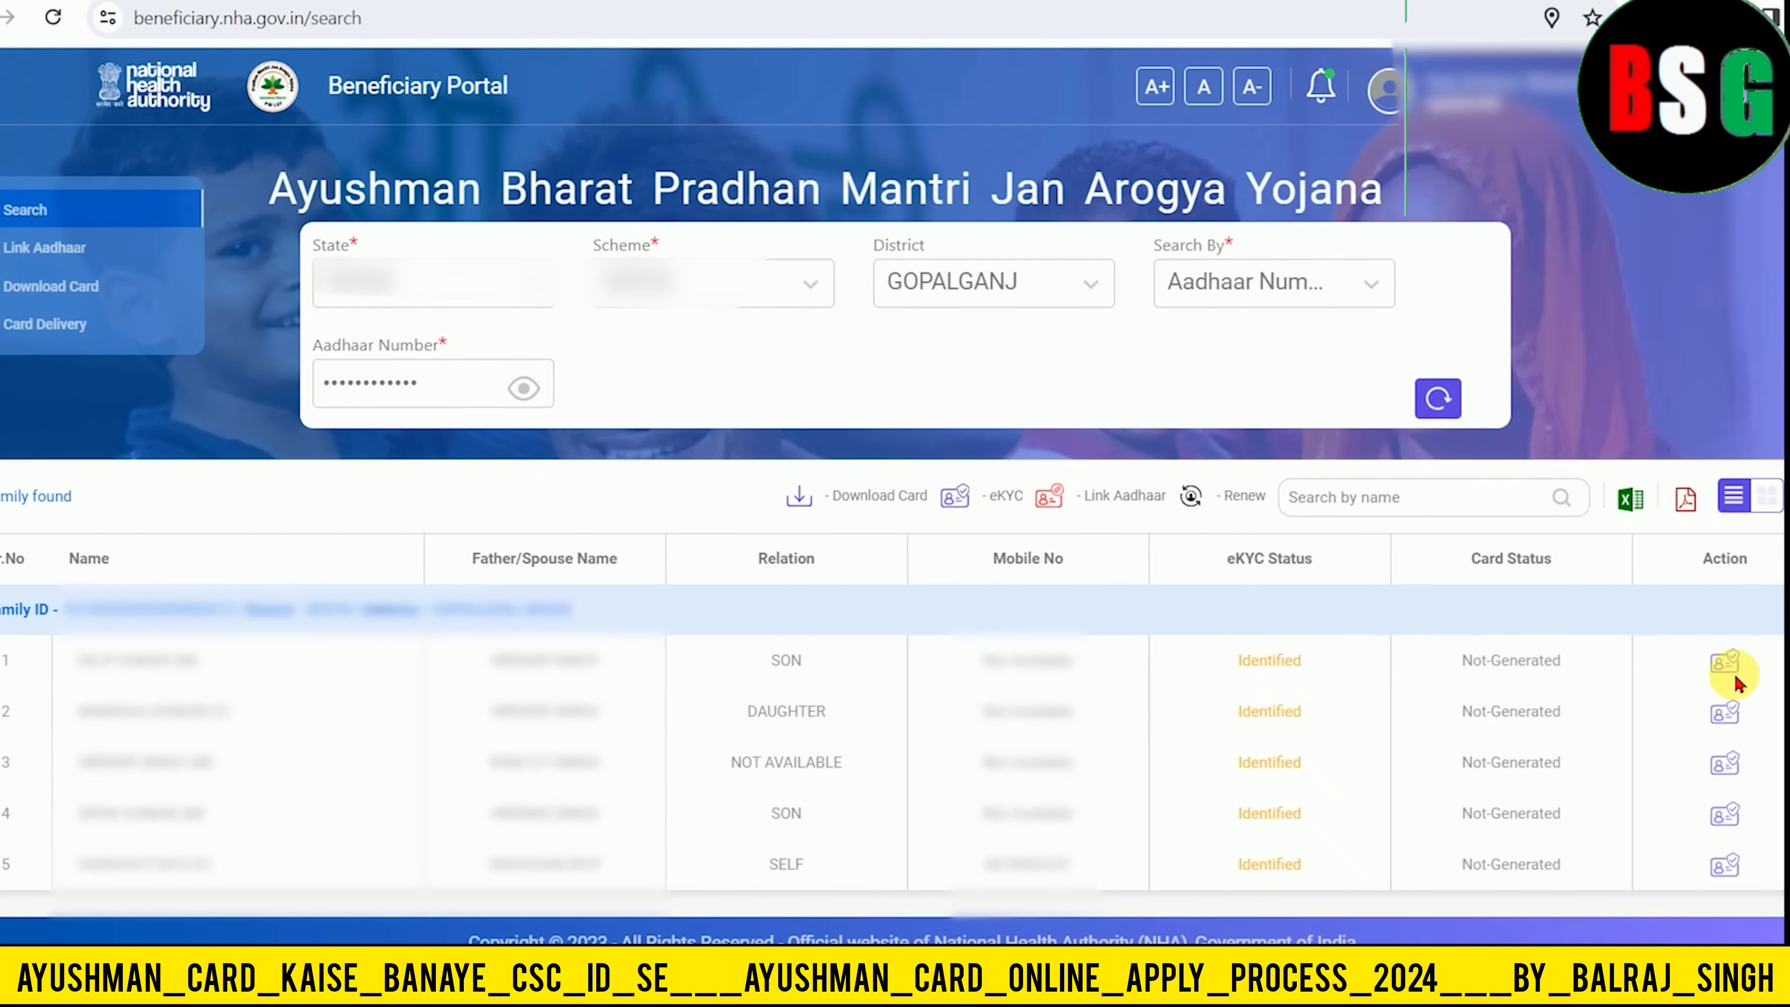
left_click(1724, 662)
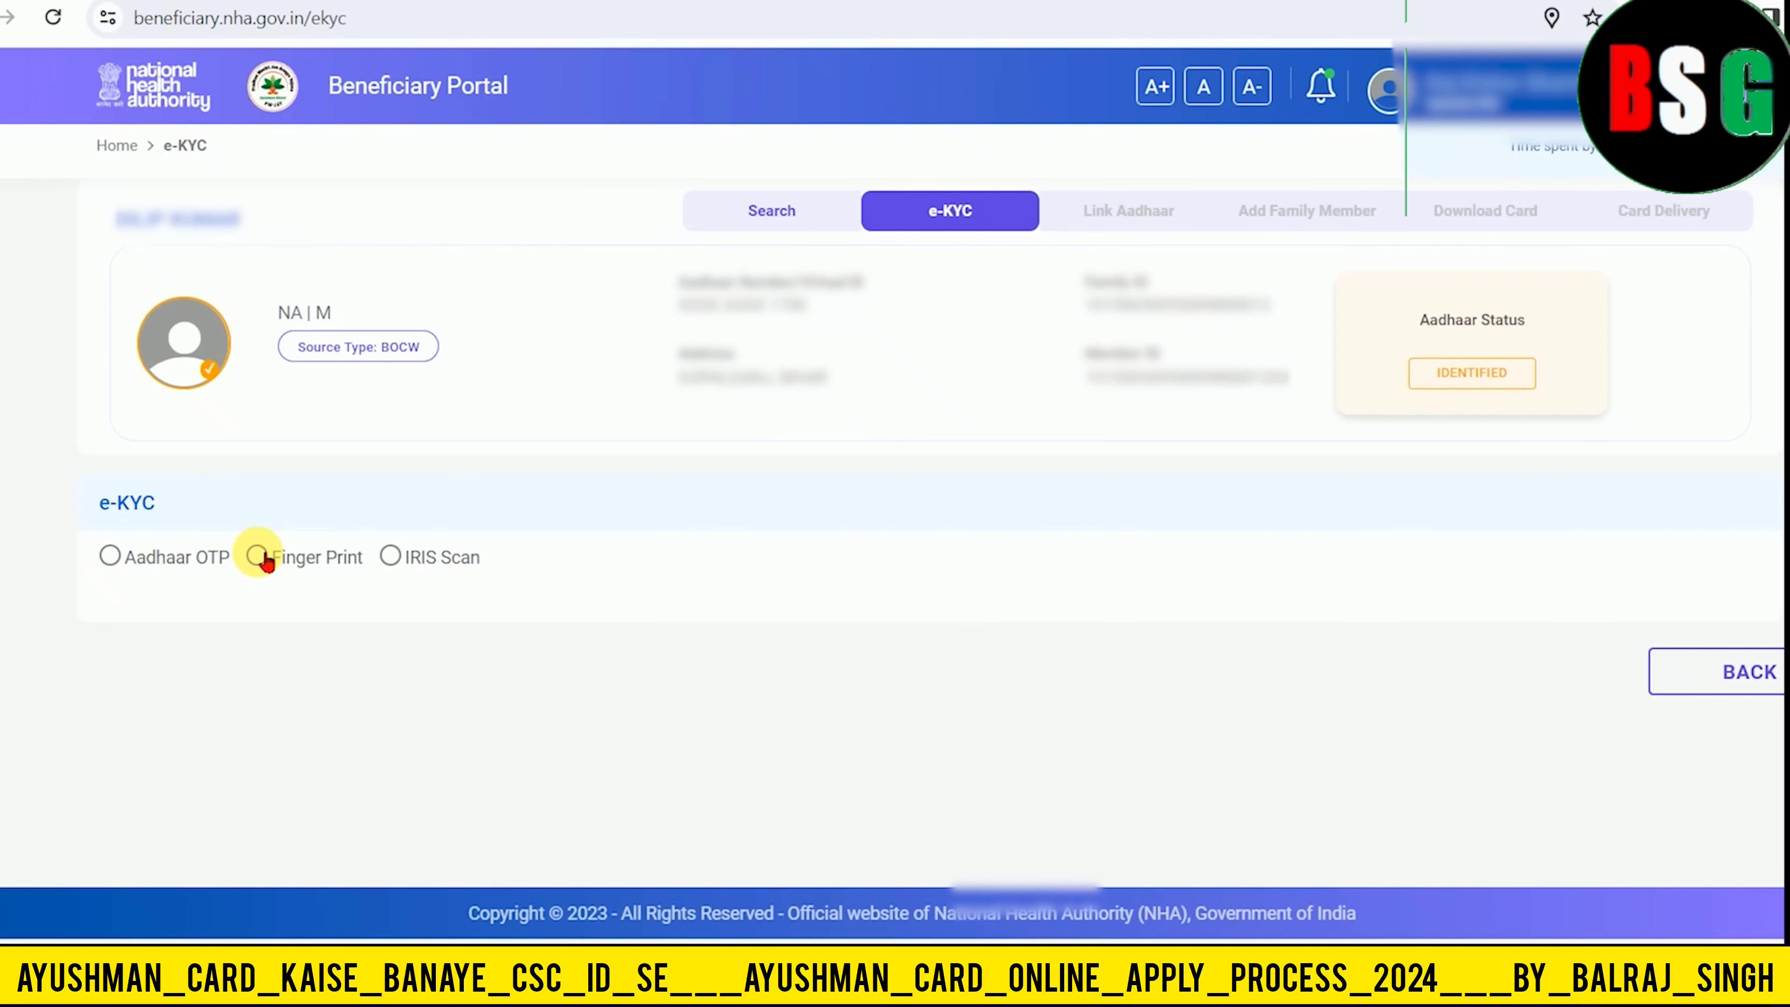
- Choose Aadhaar OTP for the e-KYC and allow the consent, agreeing to create or link ABHA with the PMJAY ID
left_click(418, 561)
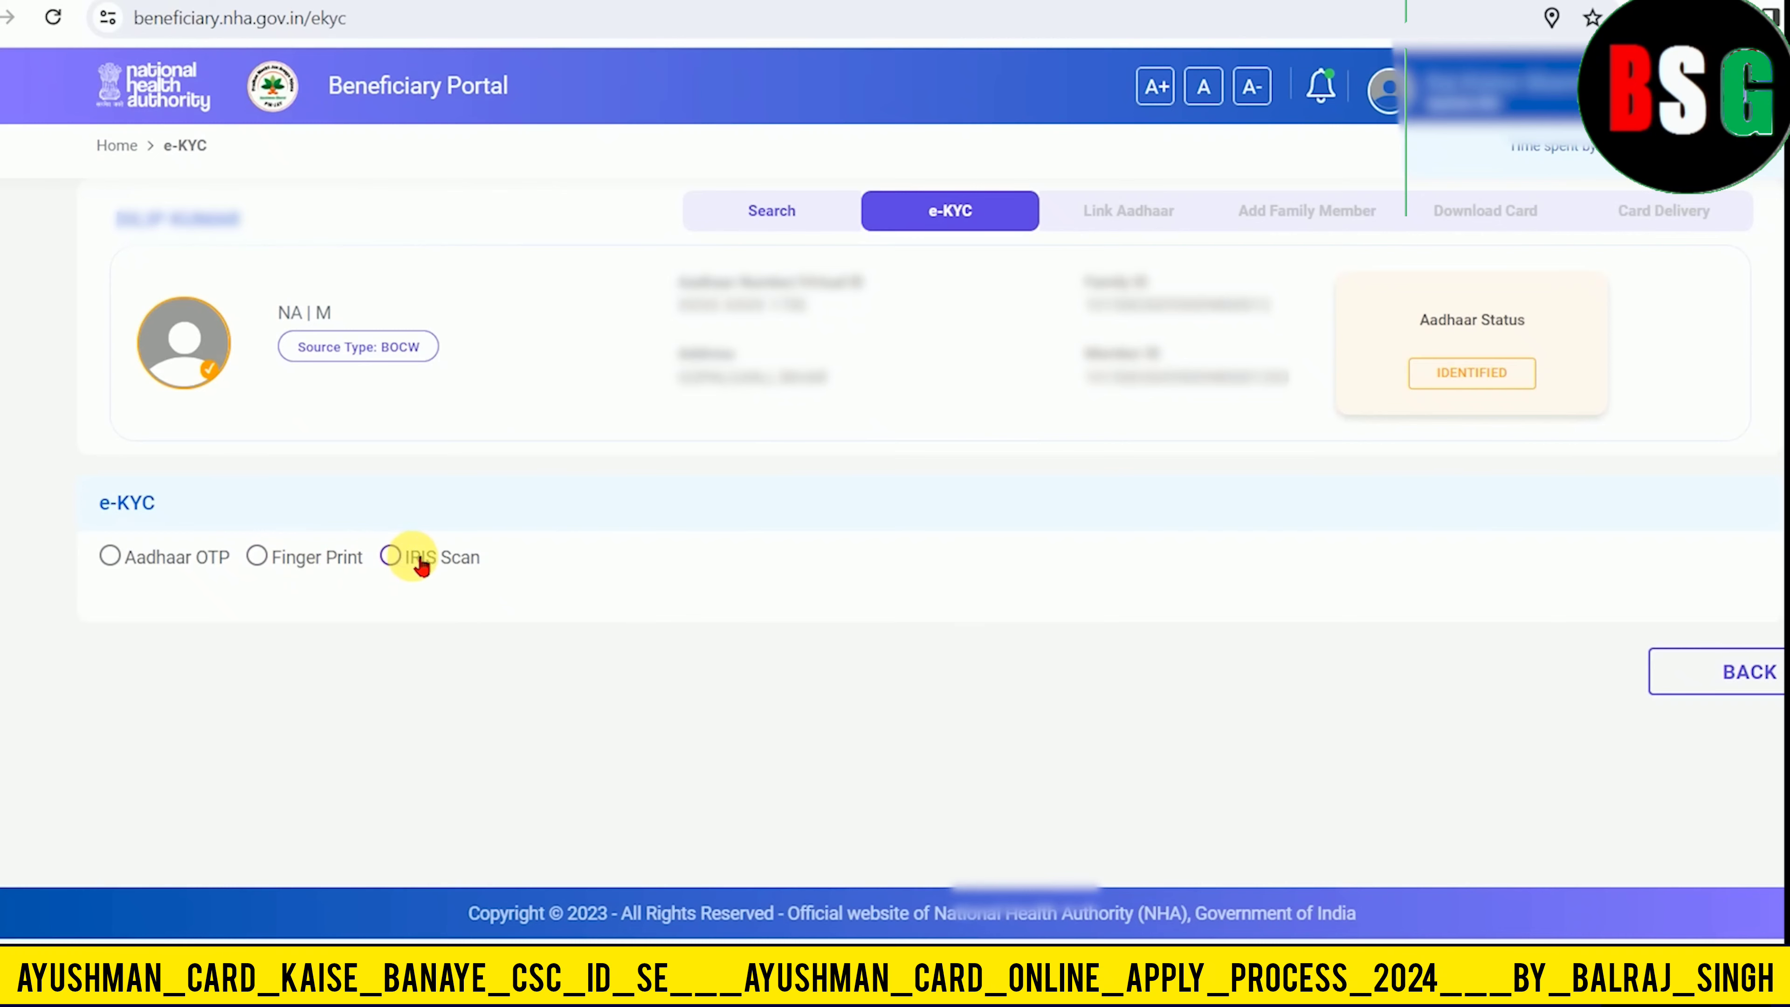
left_click(111, 557)
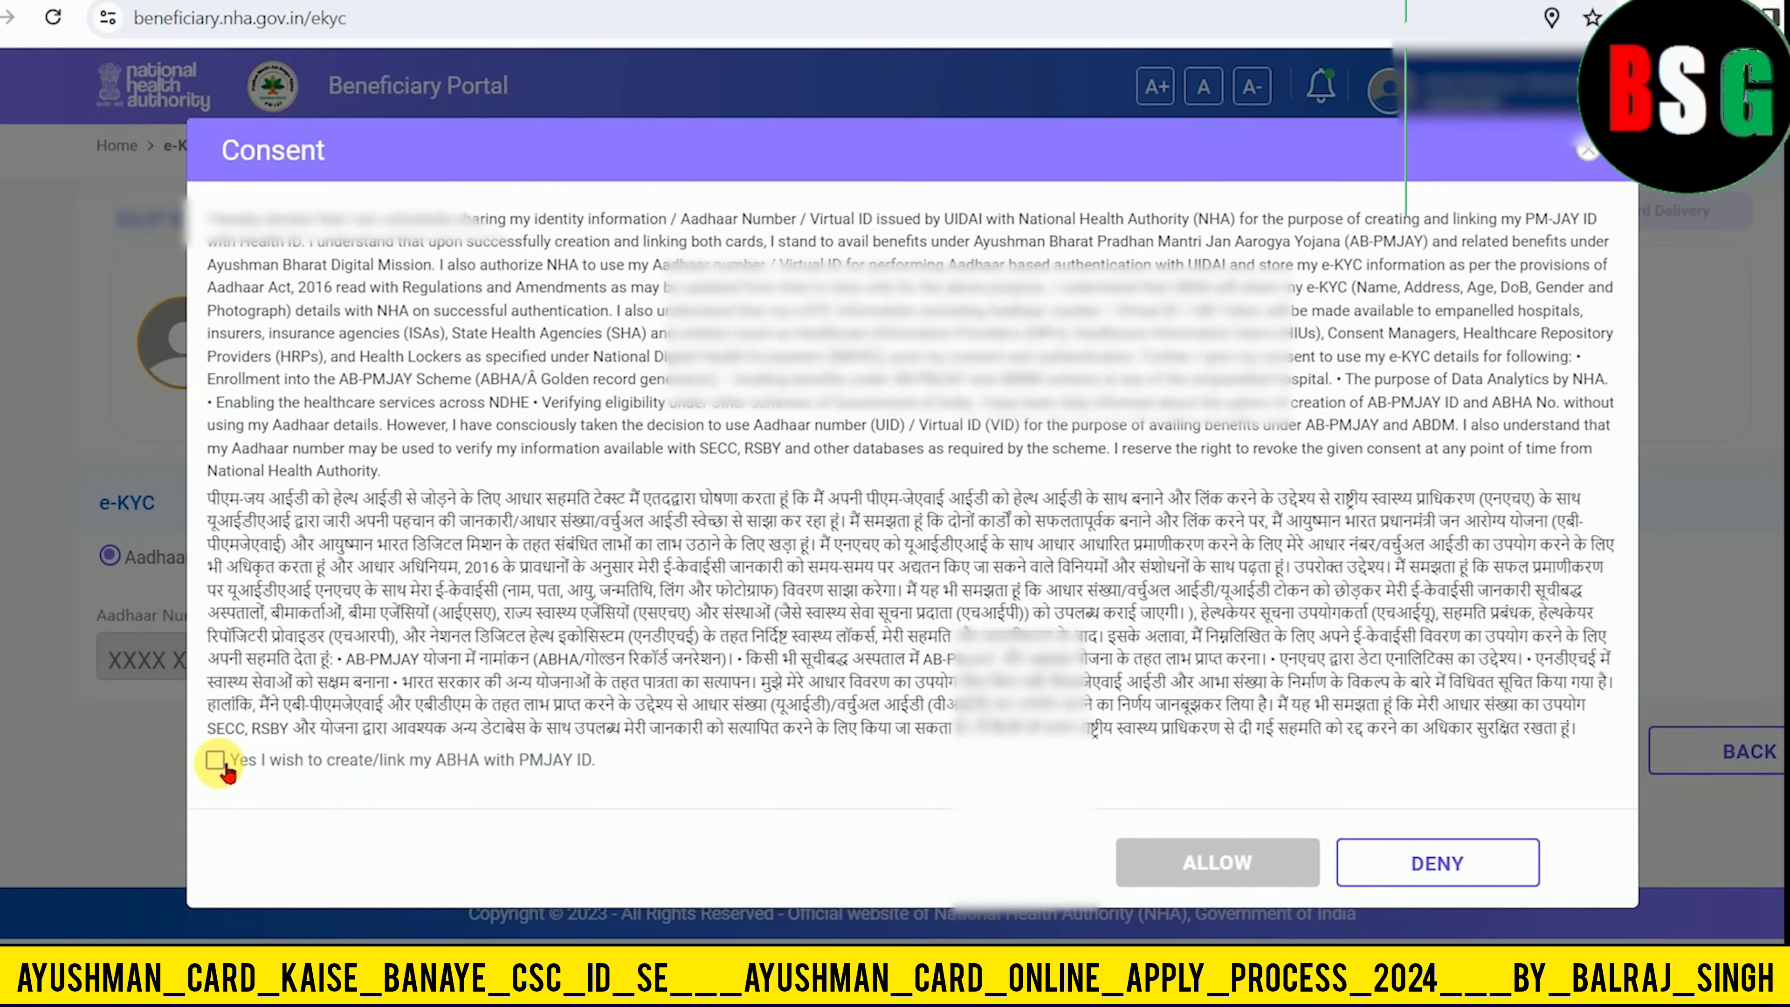
left_click(216, 761)
left_click(1226, 858)
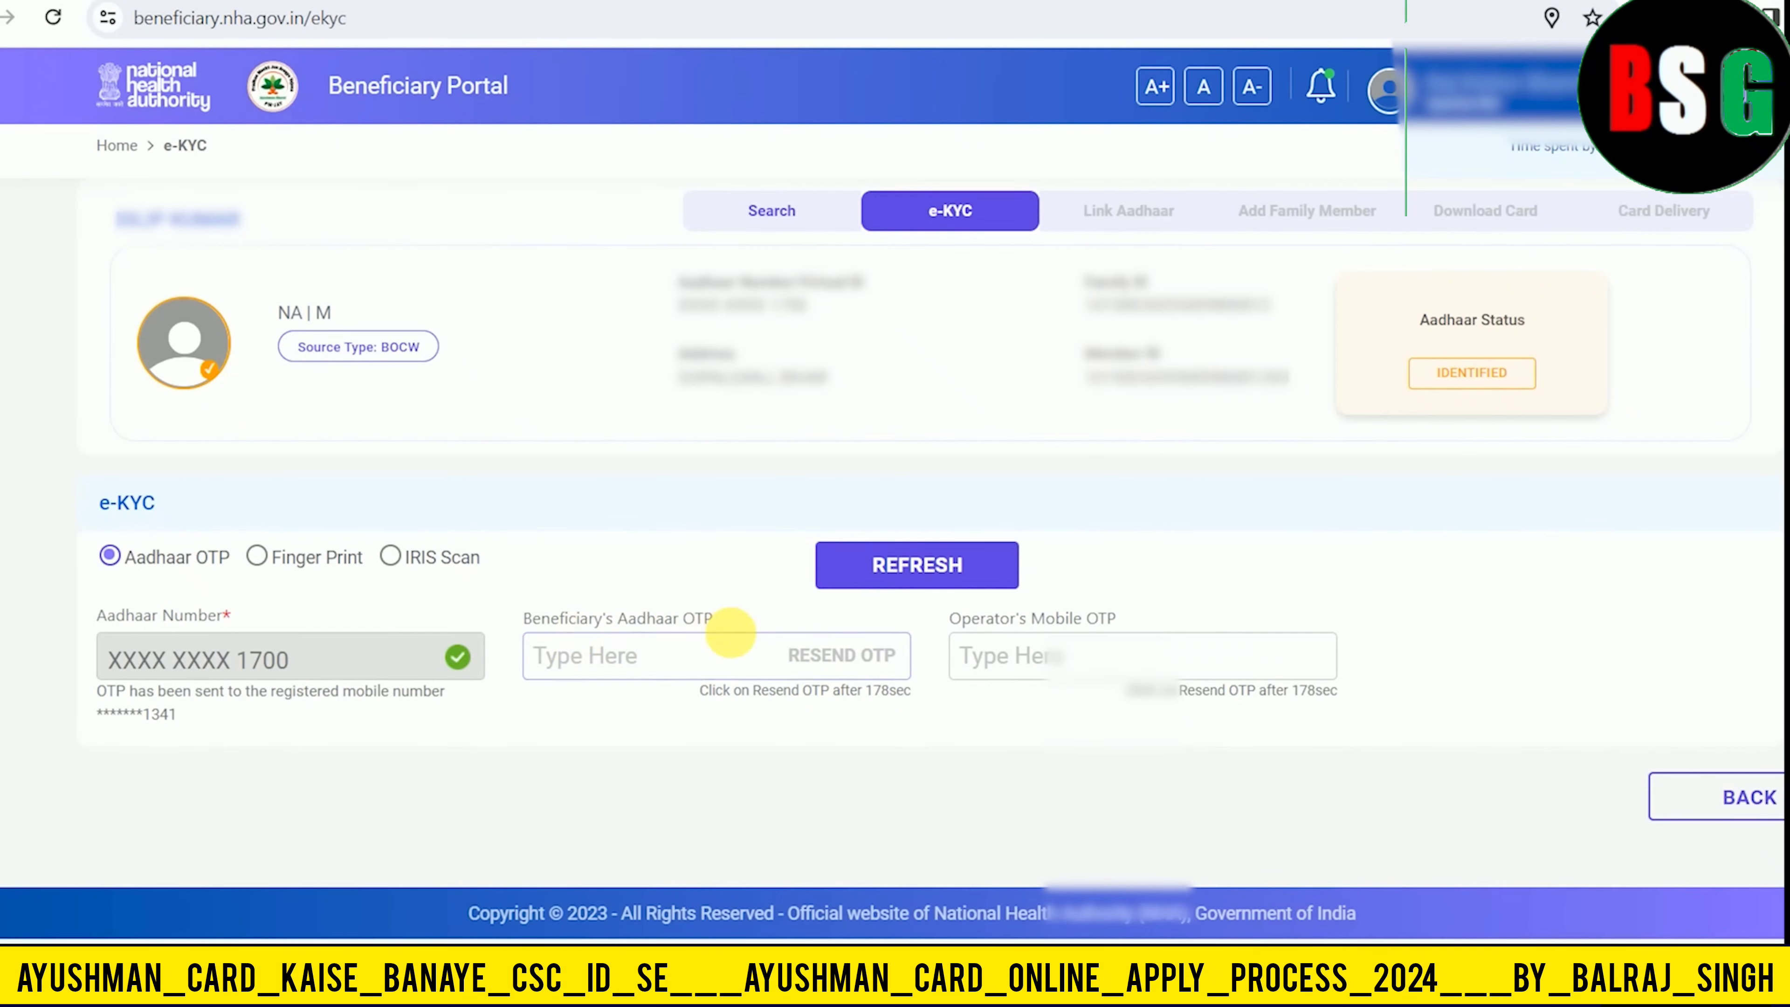
- Enter the beneficiary's Aadhaar OTP and the operator's mobile OTP to authenticate the e-KYC
left_click(692, 662)
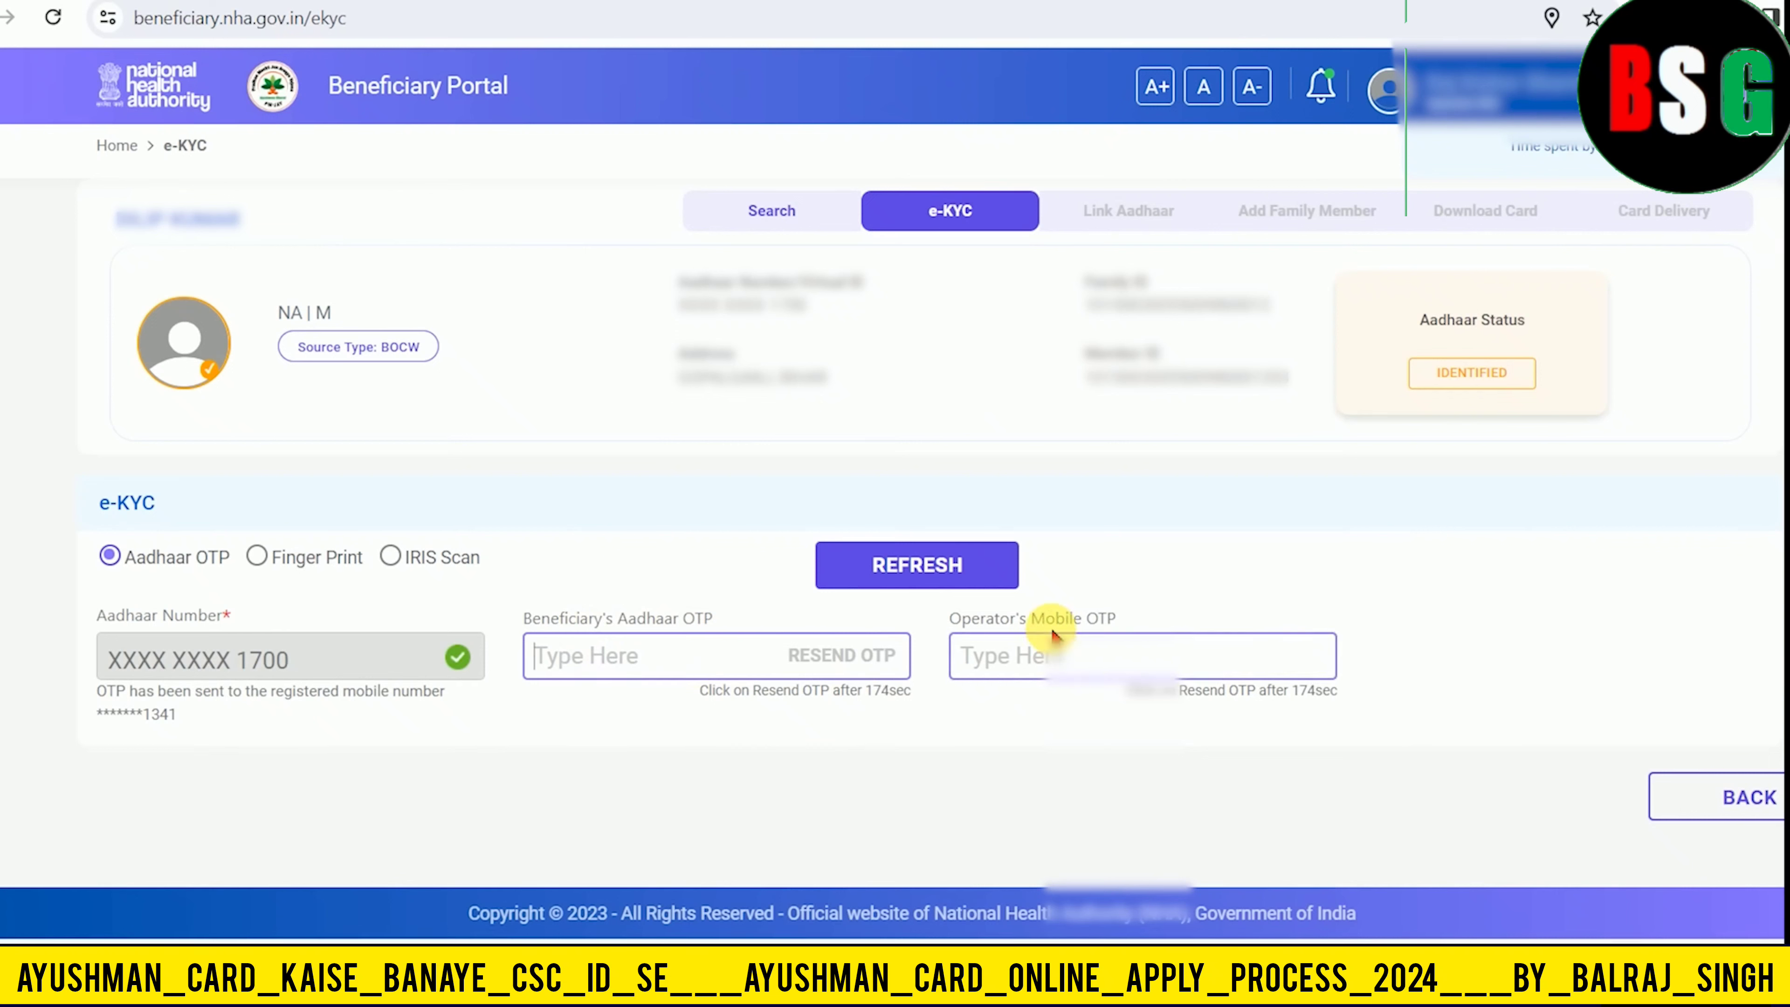
left_click(1049, 656)
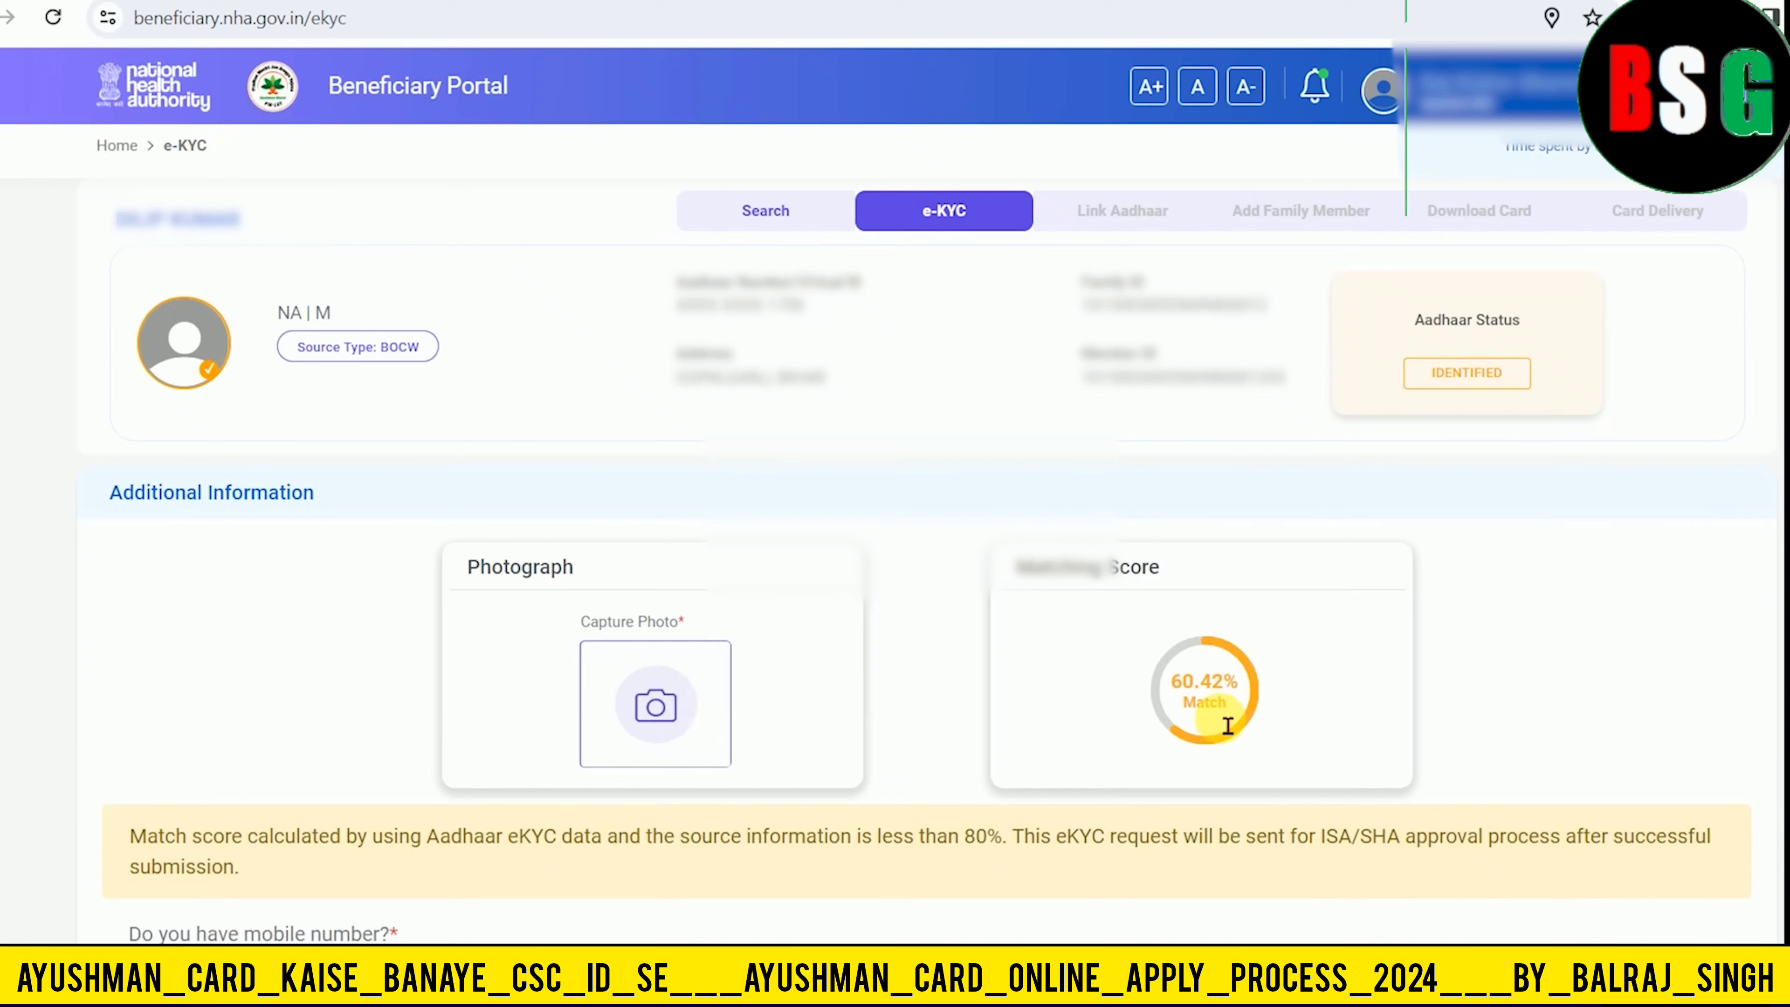
- Capture the beneficiary's photograph, allowing the site to use the camera
left_click(659, 705)
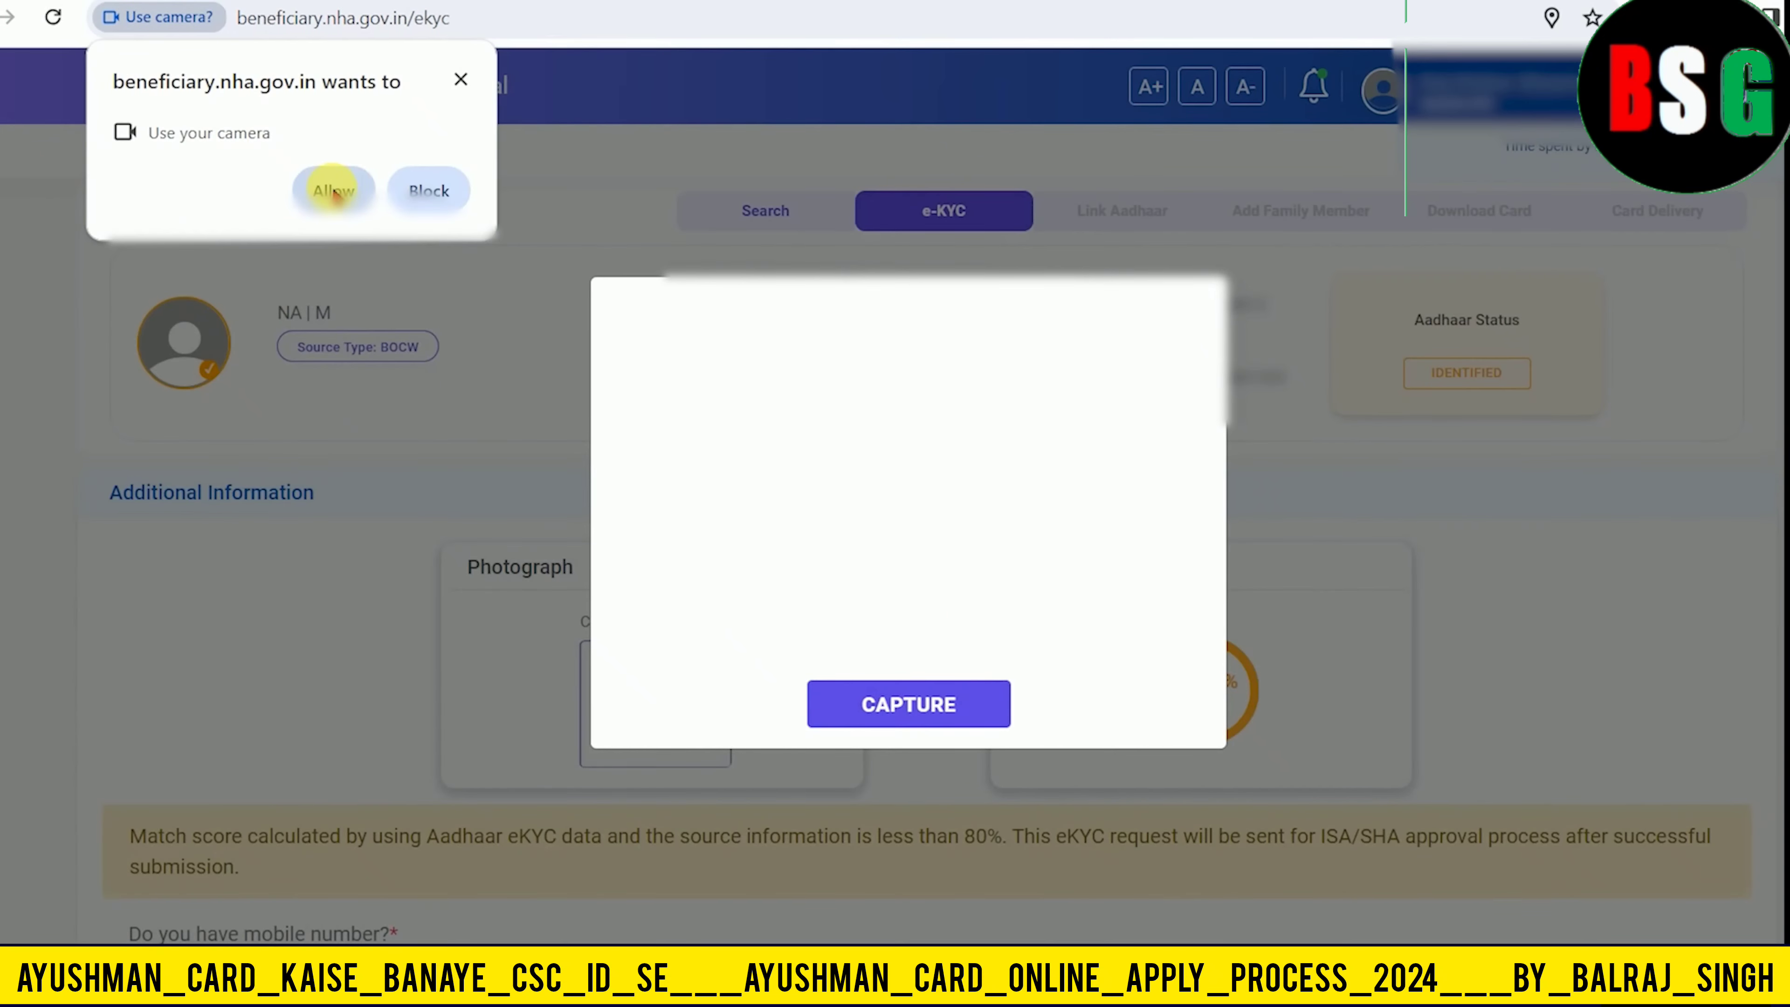
left_click(331, 189)
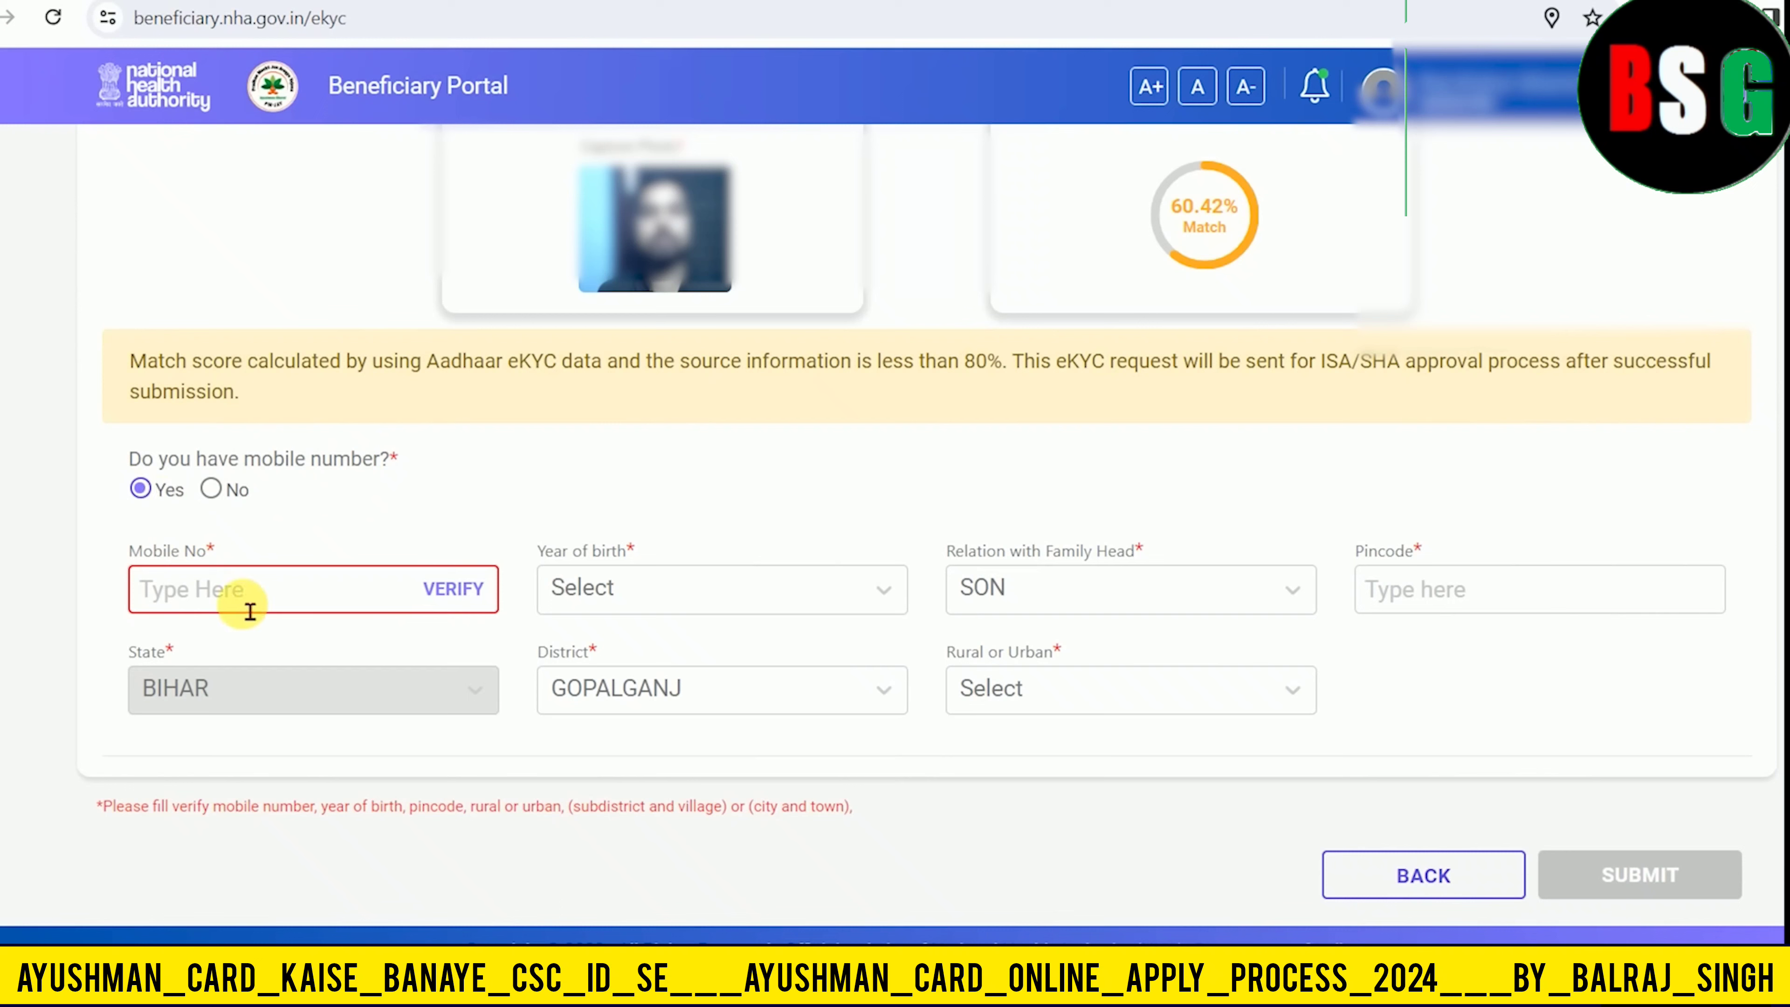
- Look through the year of birth list and select SON as the relation with the family head
left_click(638, 587)
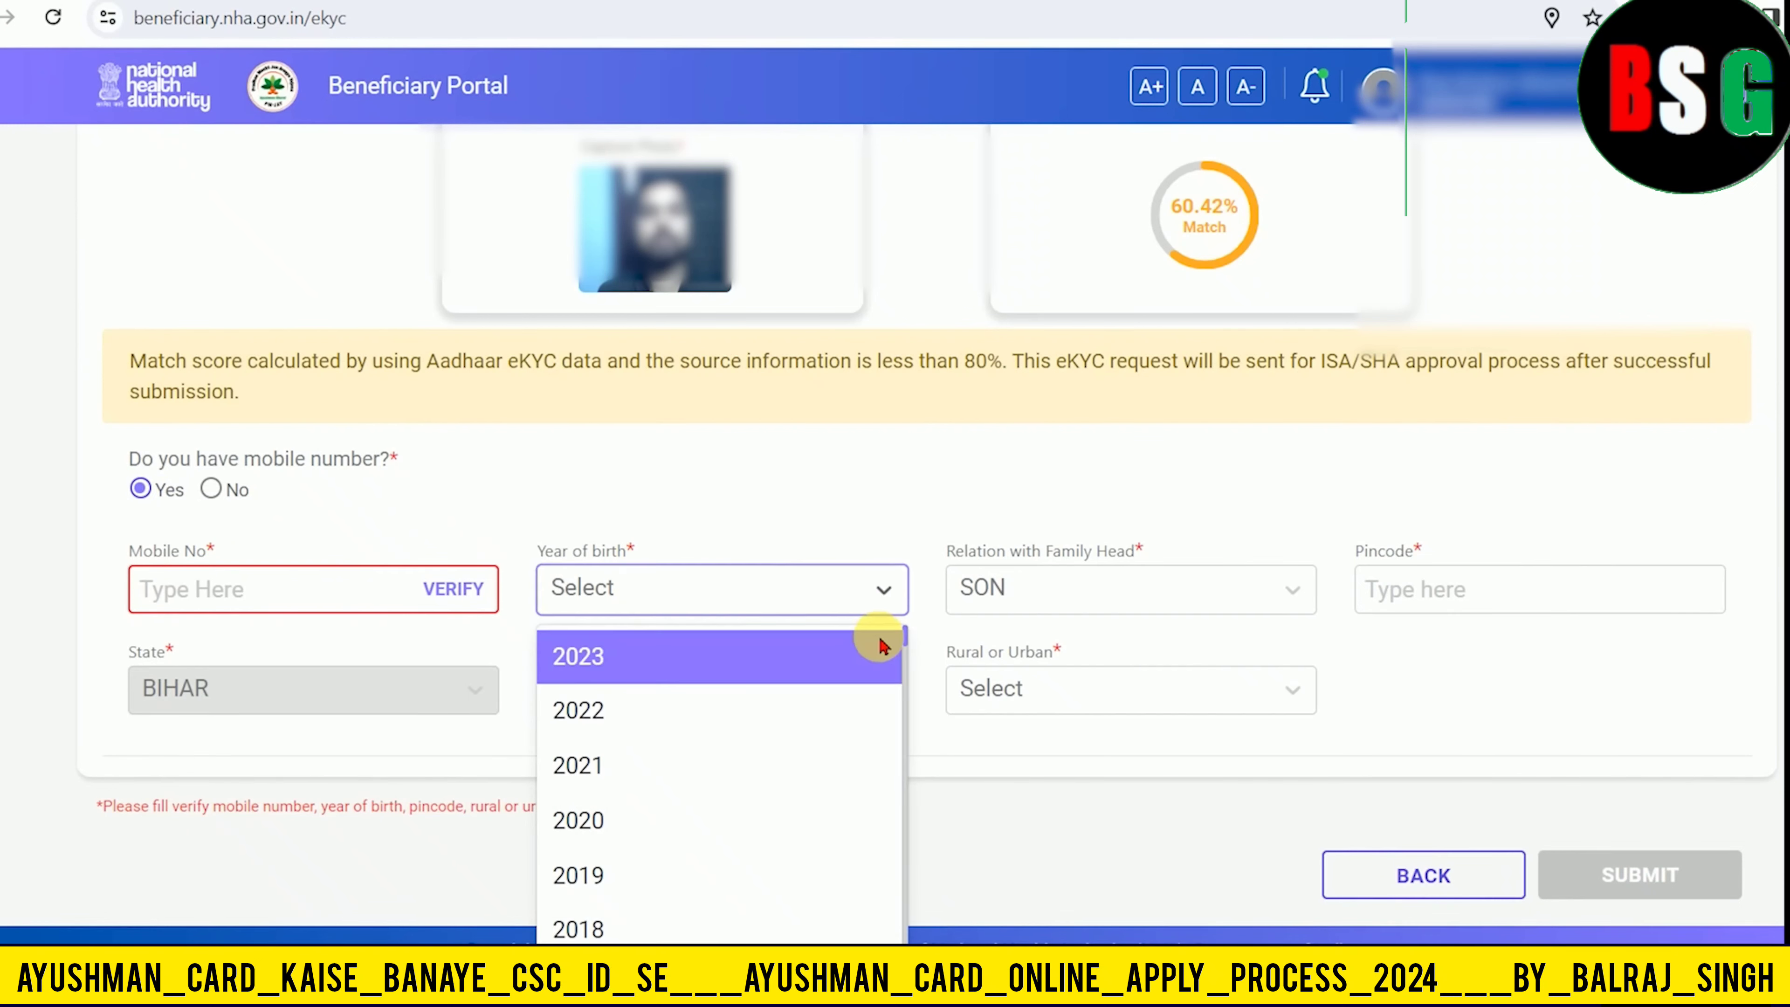
left_click_drag(908, 638, 915, 692)
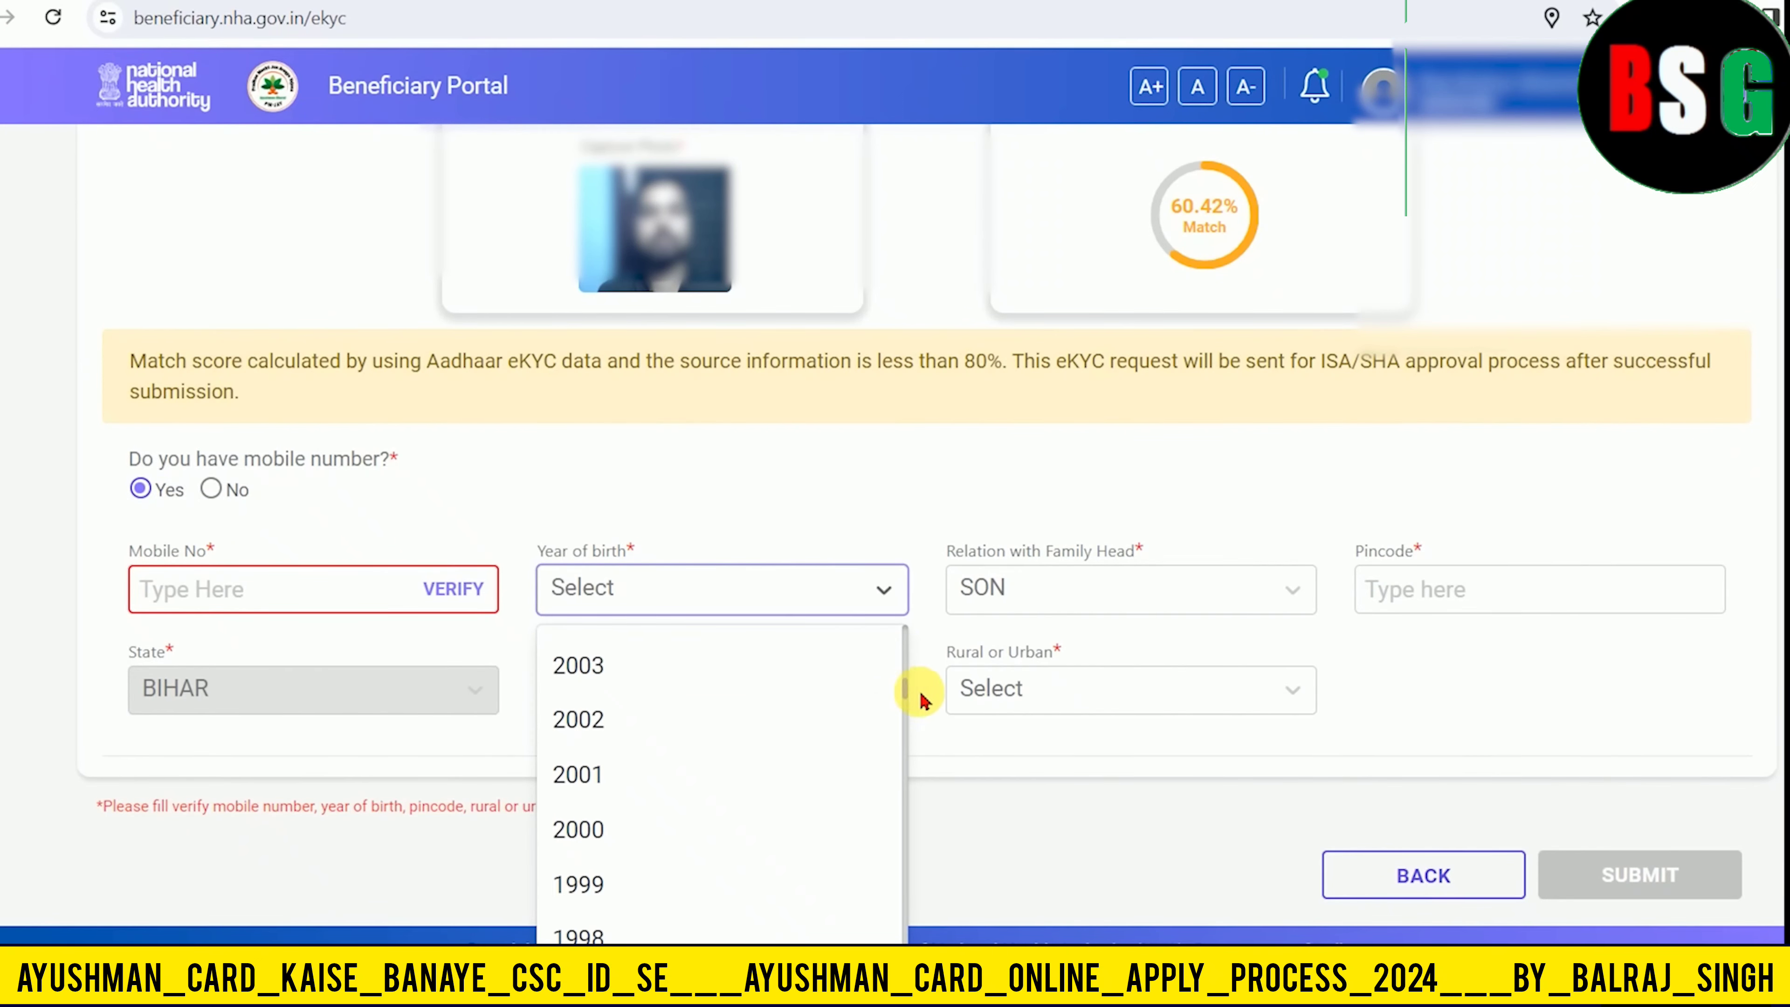
left_click(1035, 638)
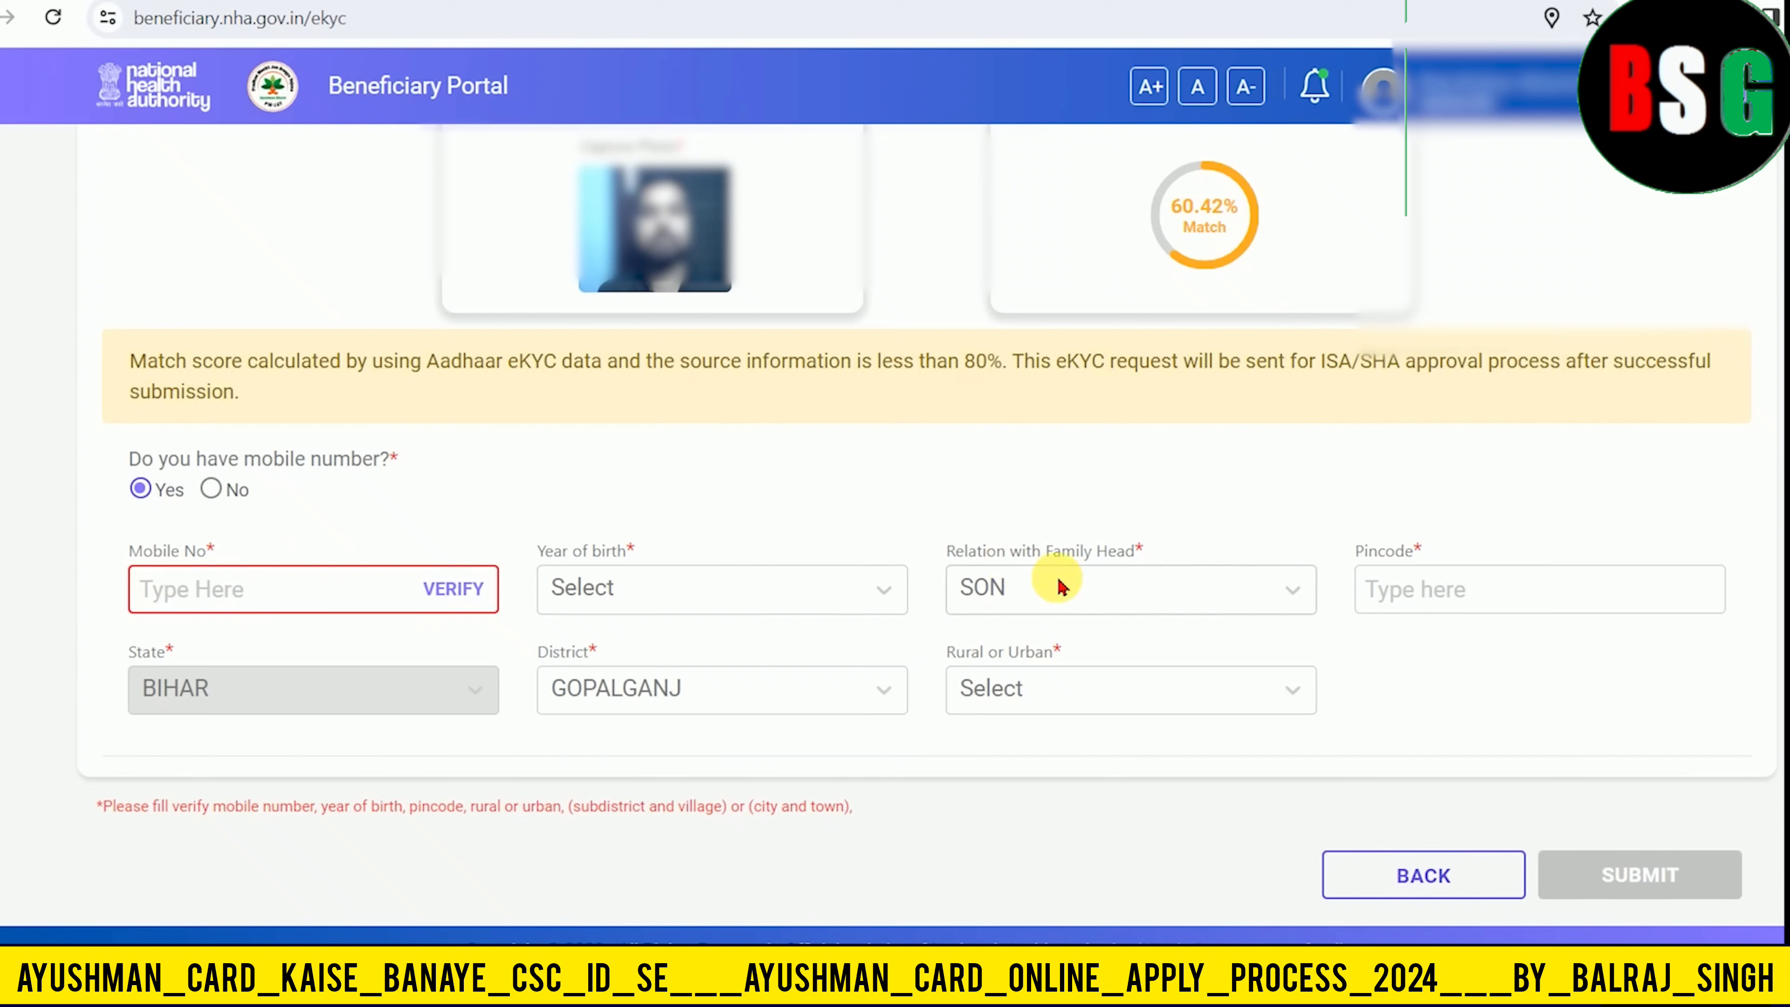
left_click(1299, 603)
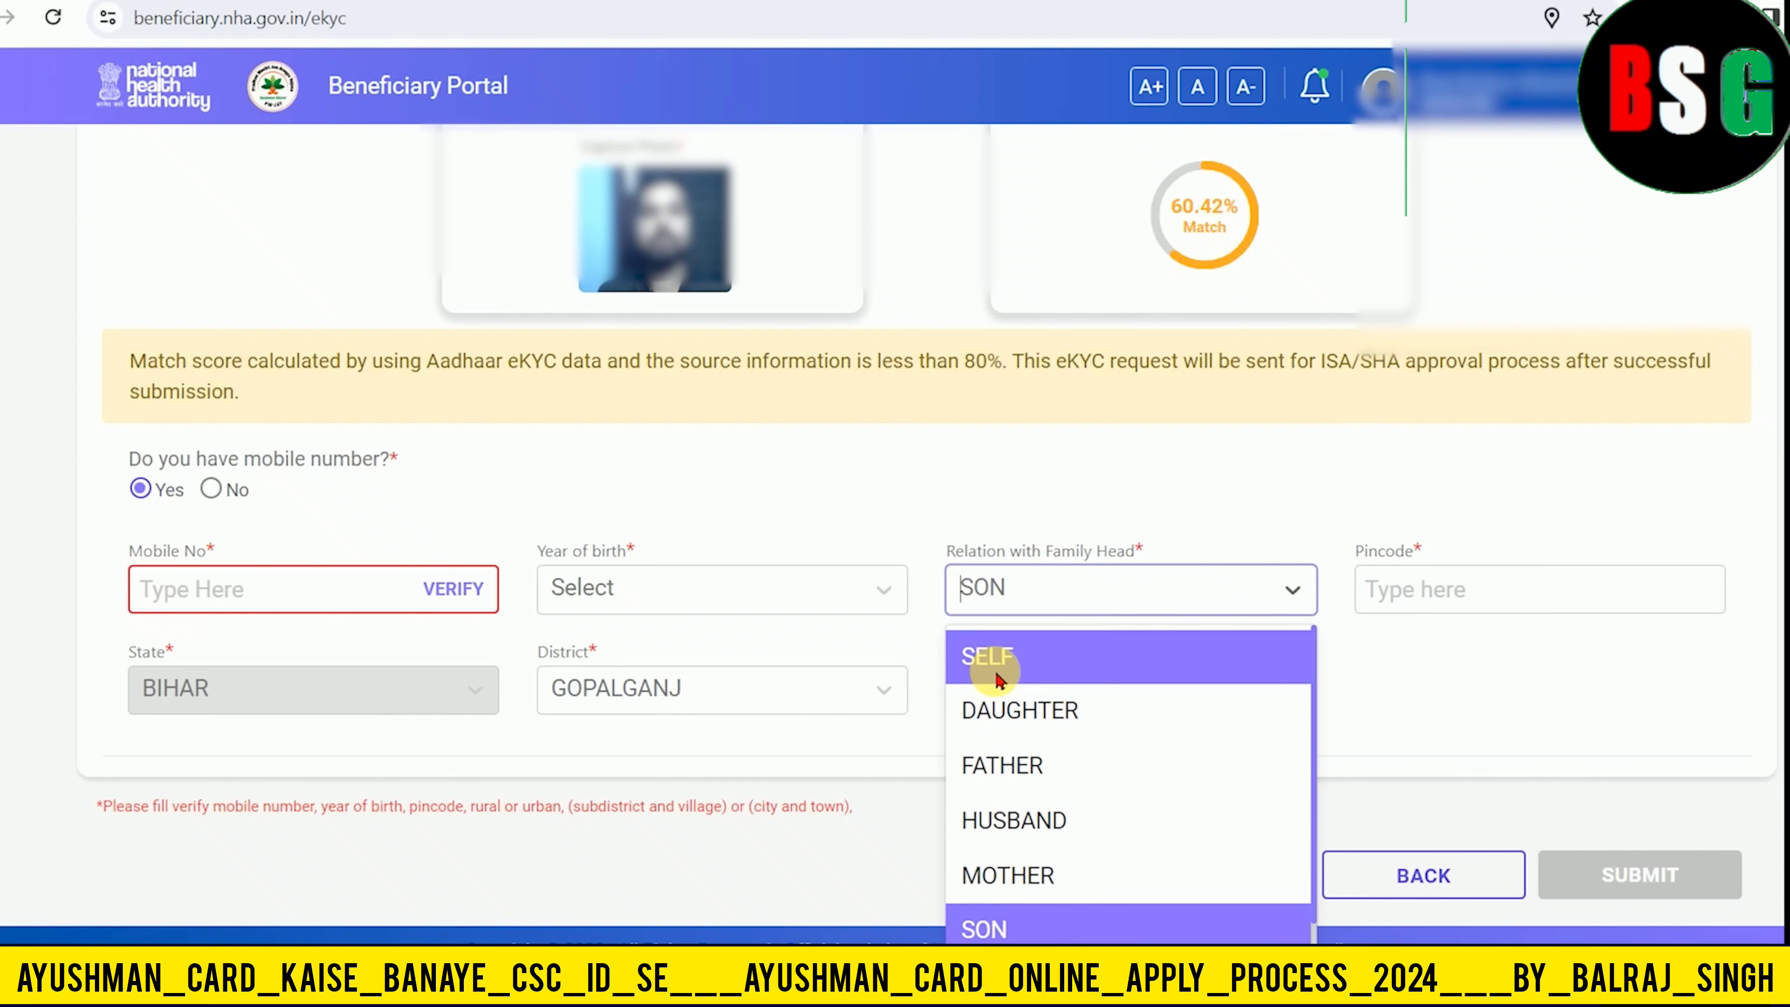
left_click(980, 932)
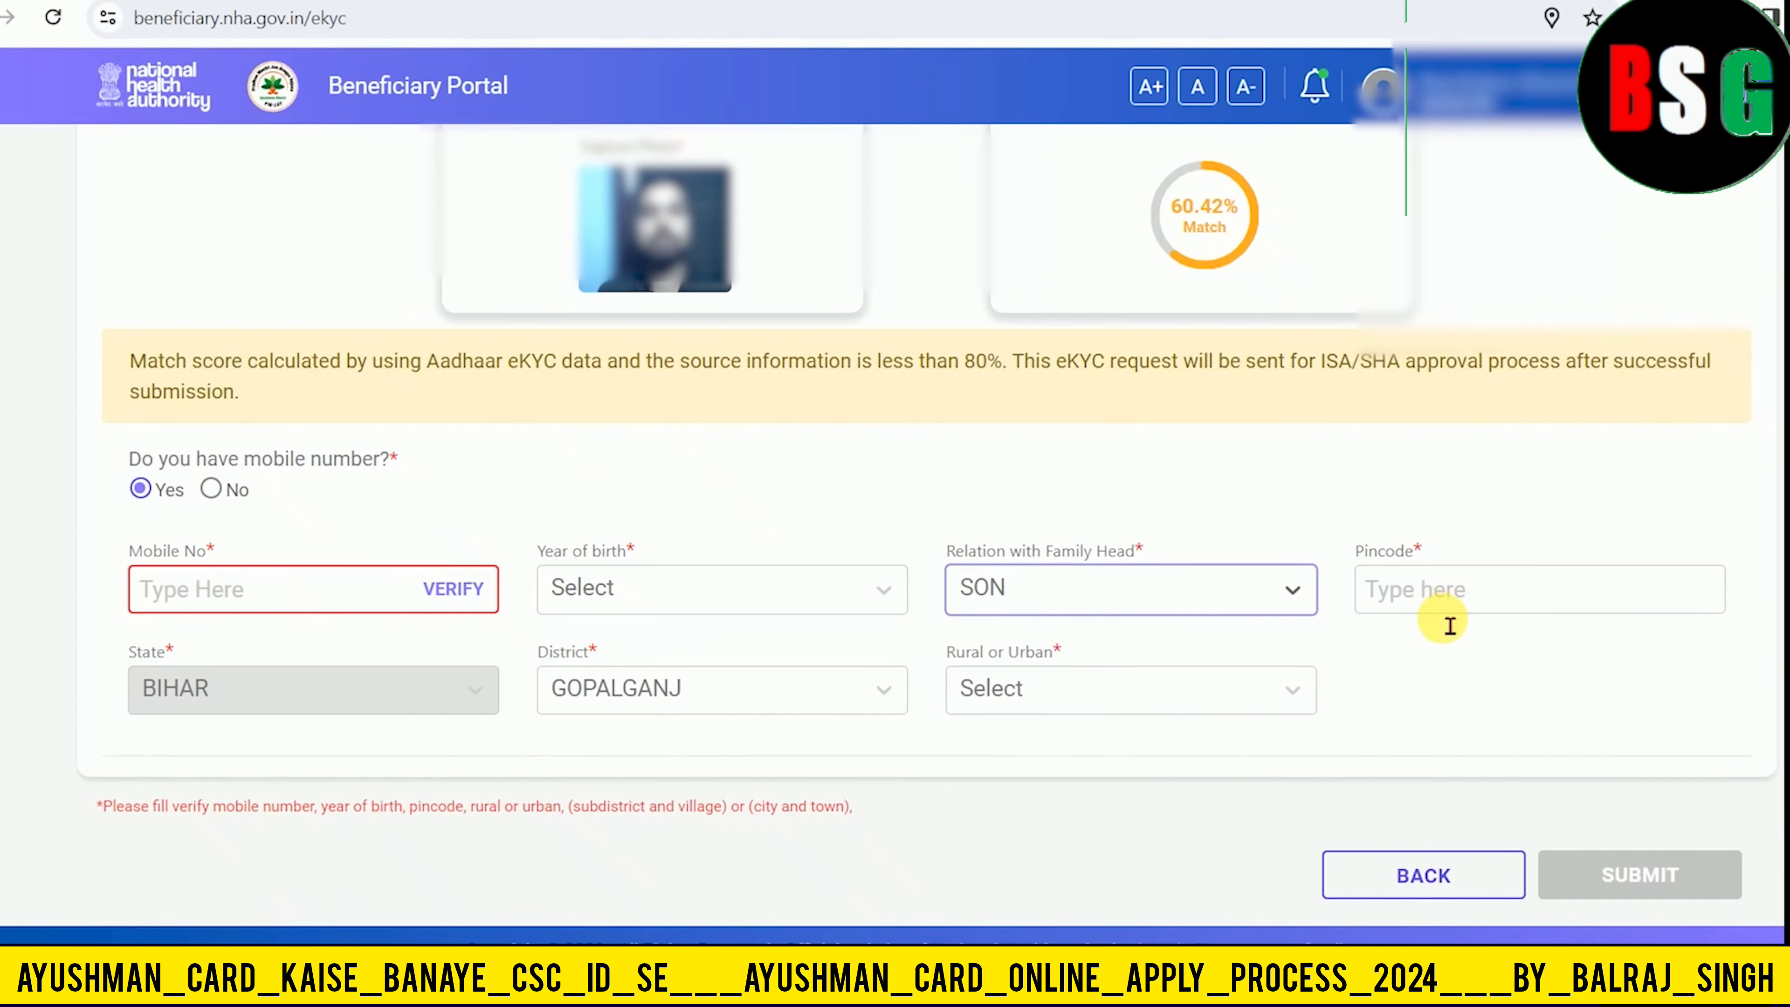
- Set the area type to Rural in the beneficiary's additional details, leaving GOPALGANJ as the district
left_click(1427, 606)
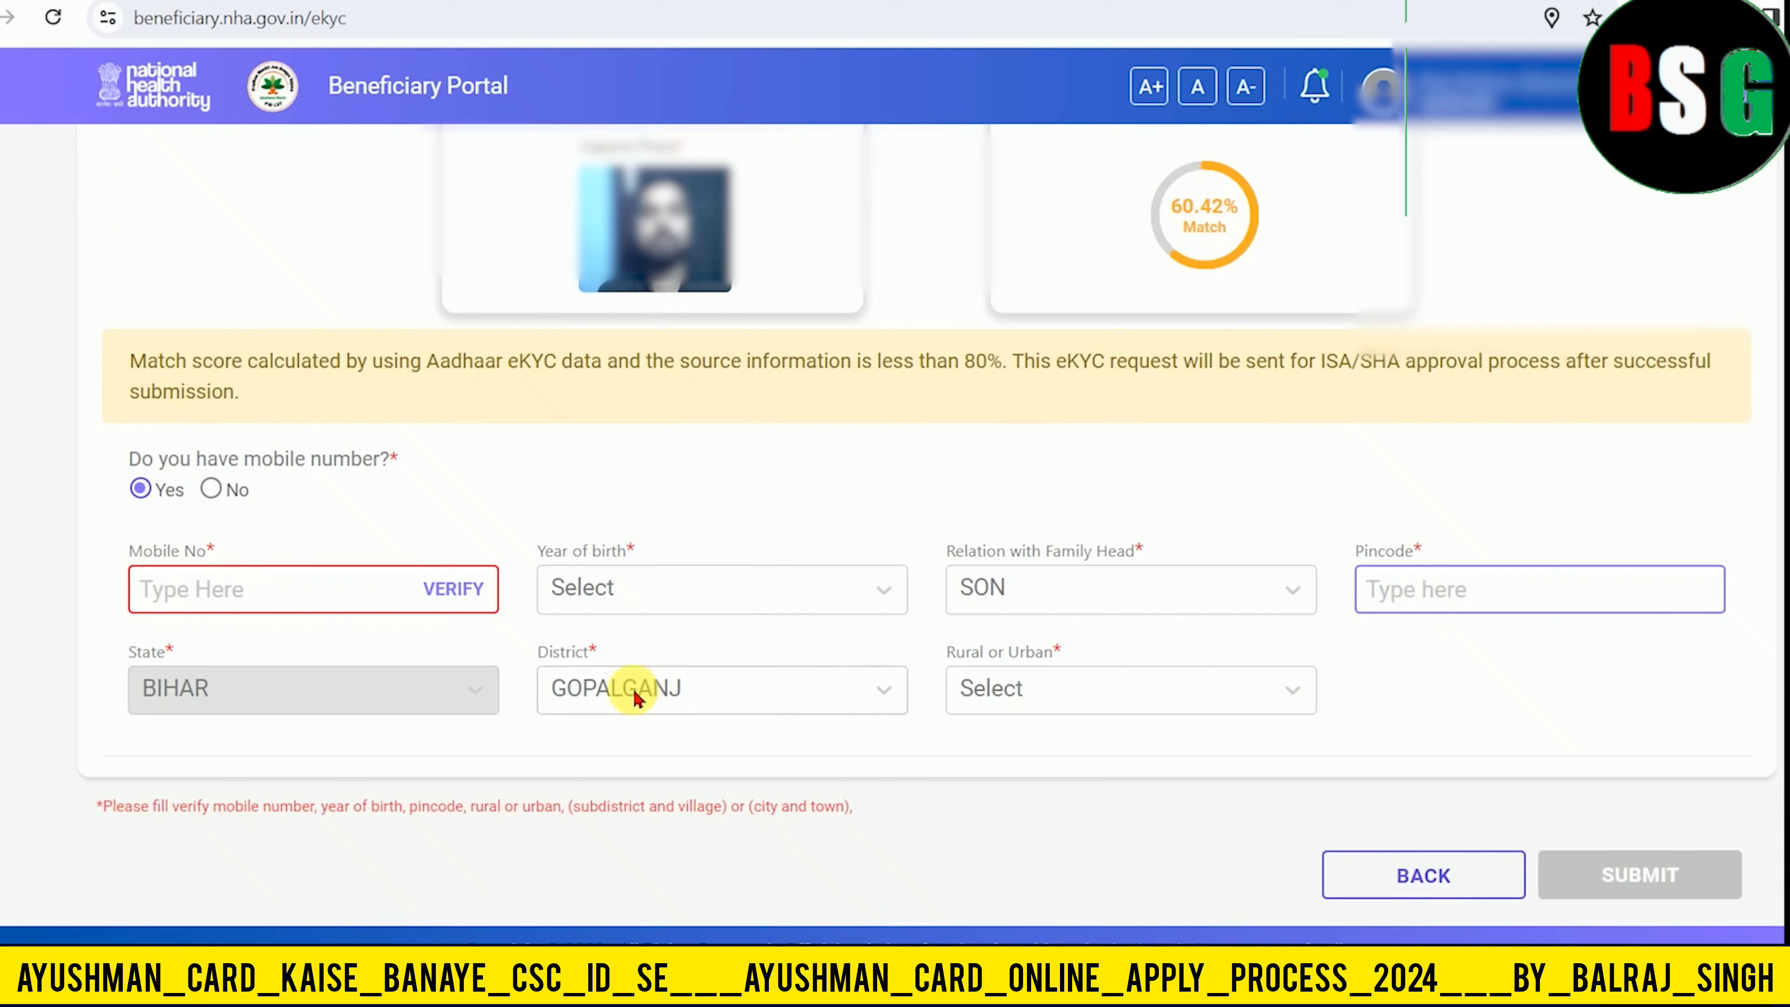
left_click(1050, 698)
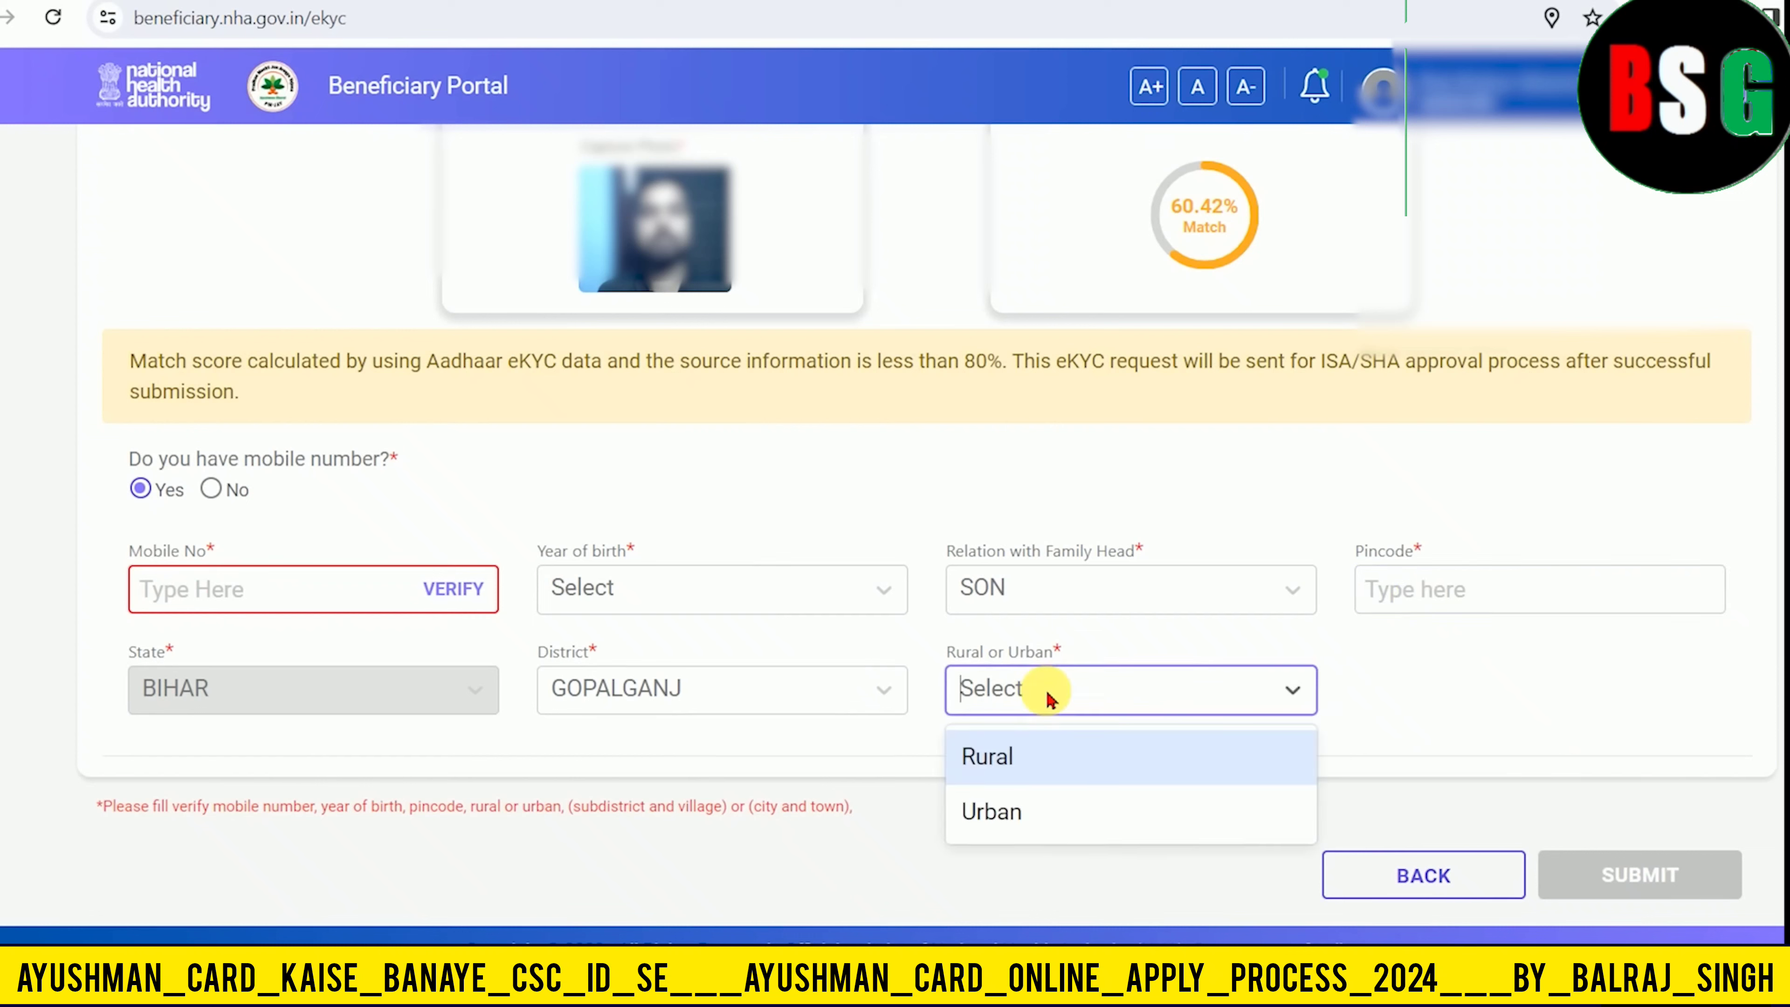
left_click(1022, 751)
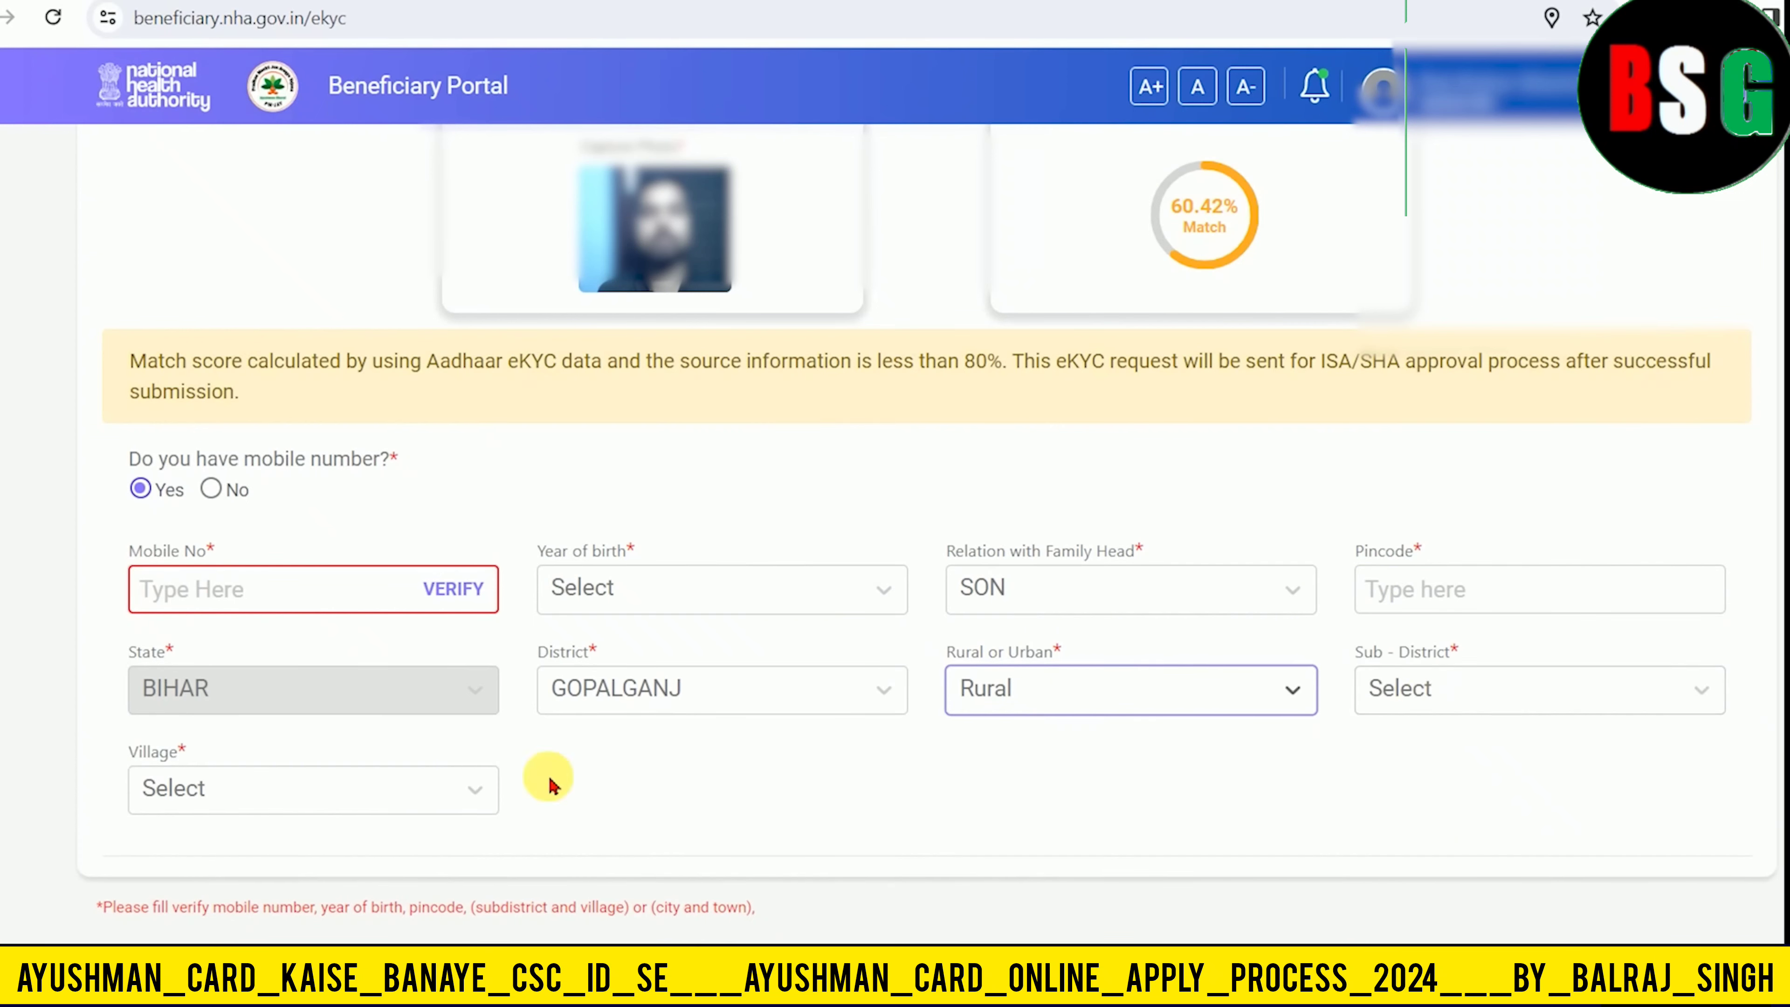
scroll(919, 804, "down", 1)
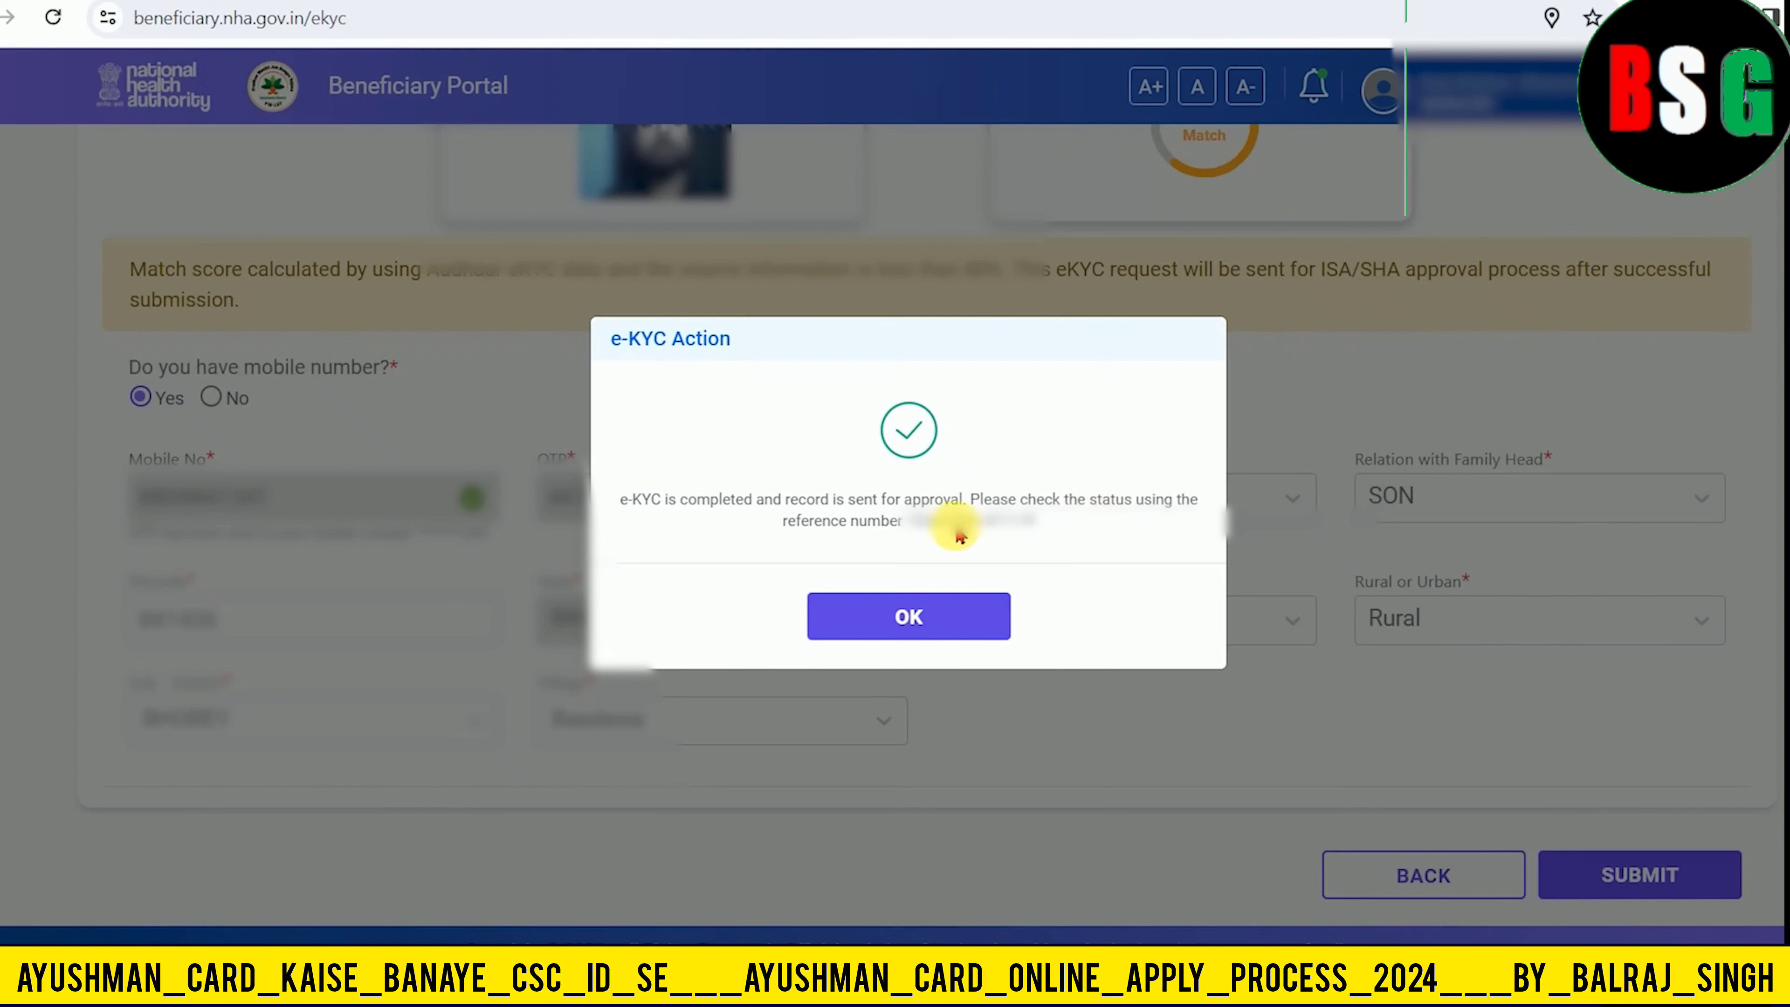
- Check the reference number in the e-KYC completion message and close the message
left_click_drag(843, 530, 999, 514)
left_click(971, 513)
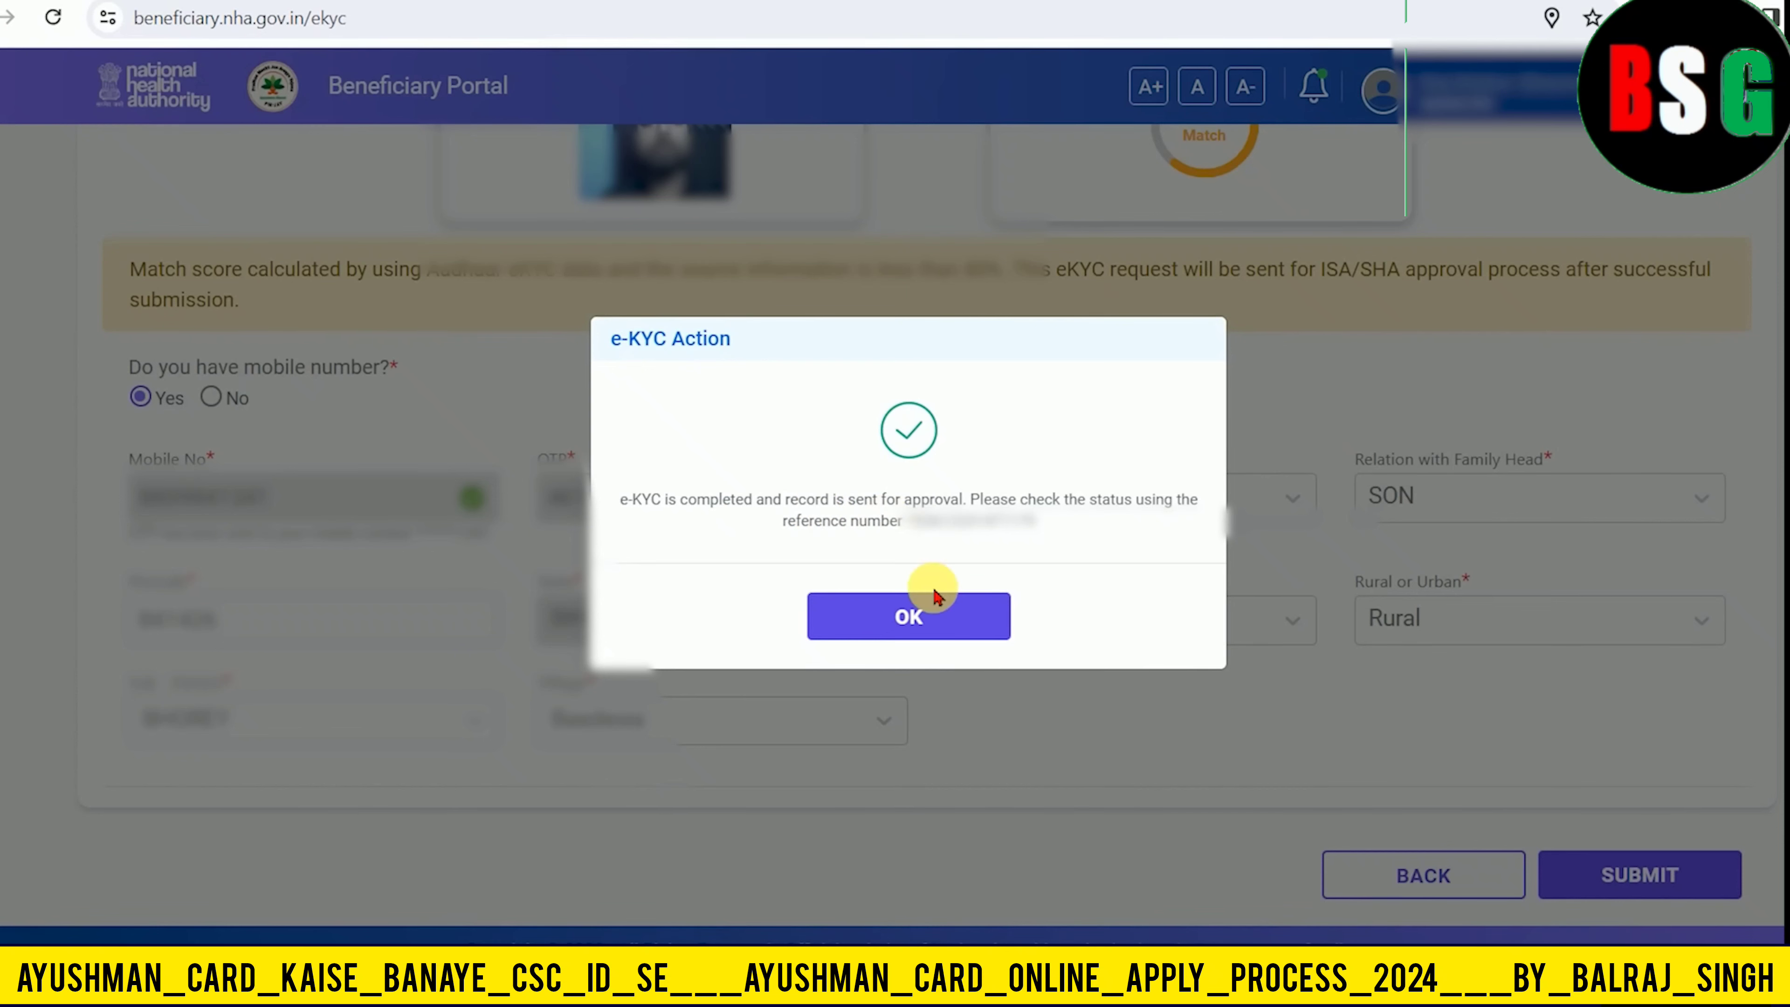
left_click(909, 617)
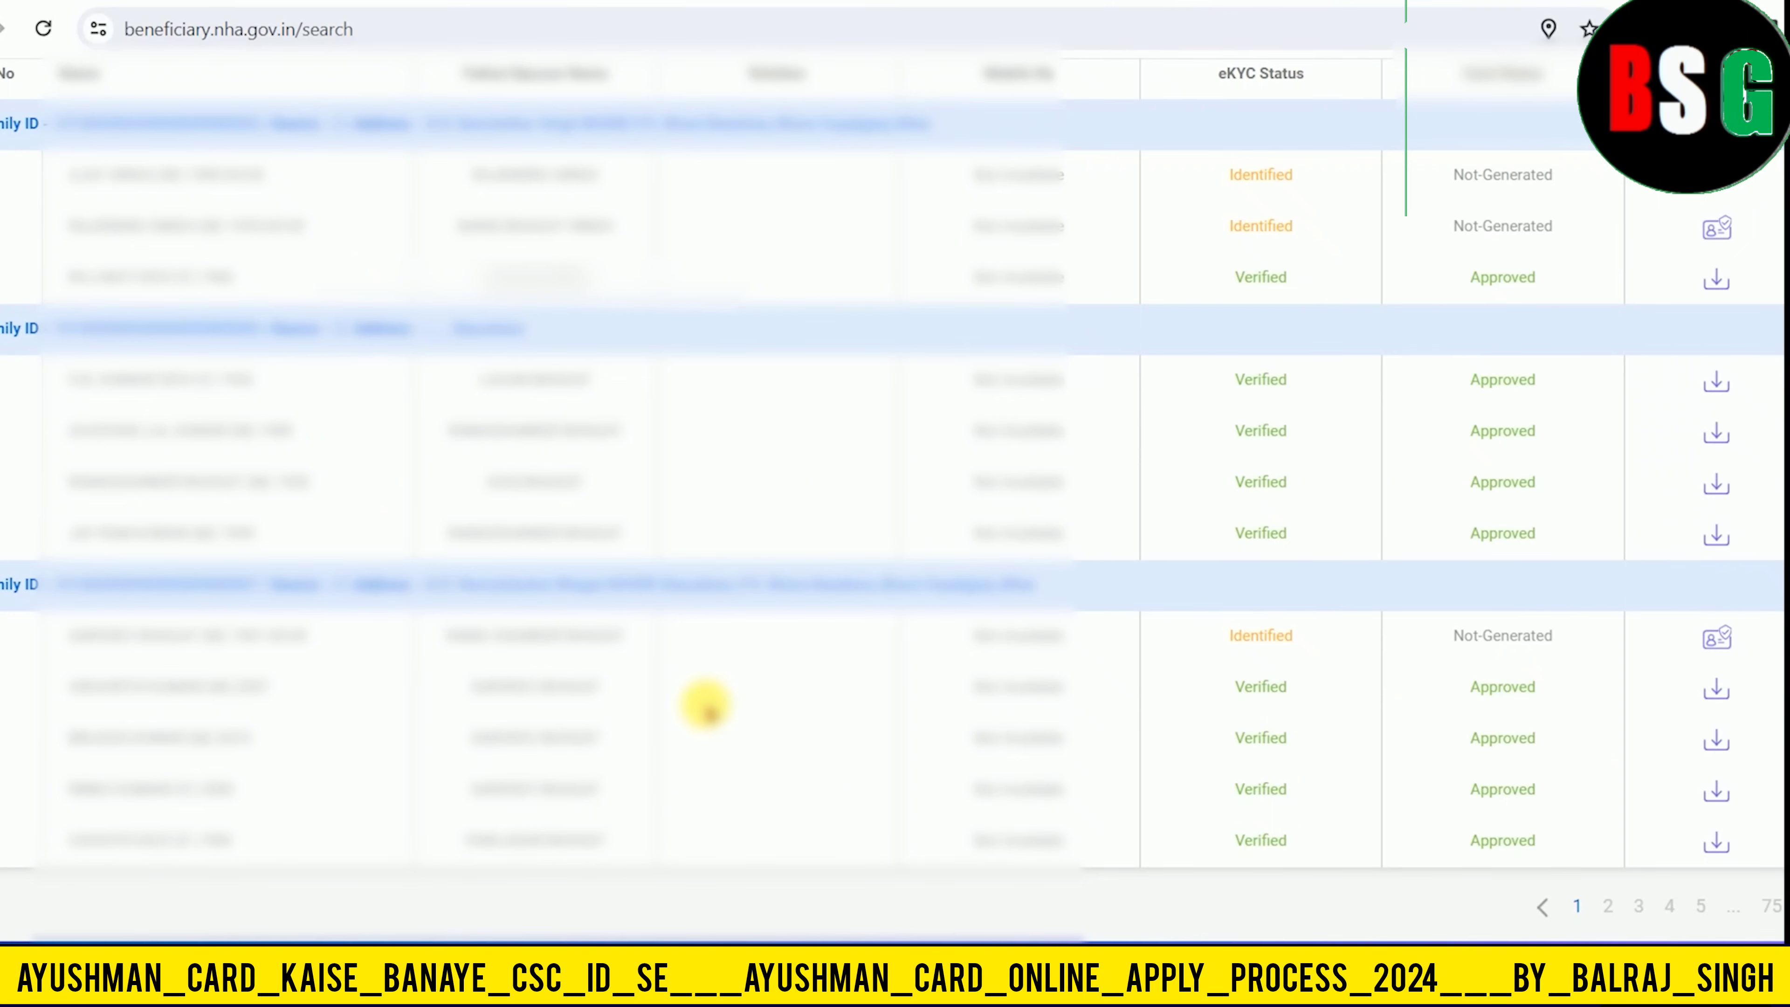
- Examine the eKYC status, card status and available actions of the family members in the beneficiary search results
scroll(723, 704, "up", 6)
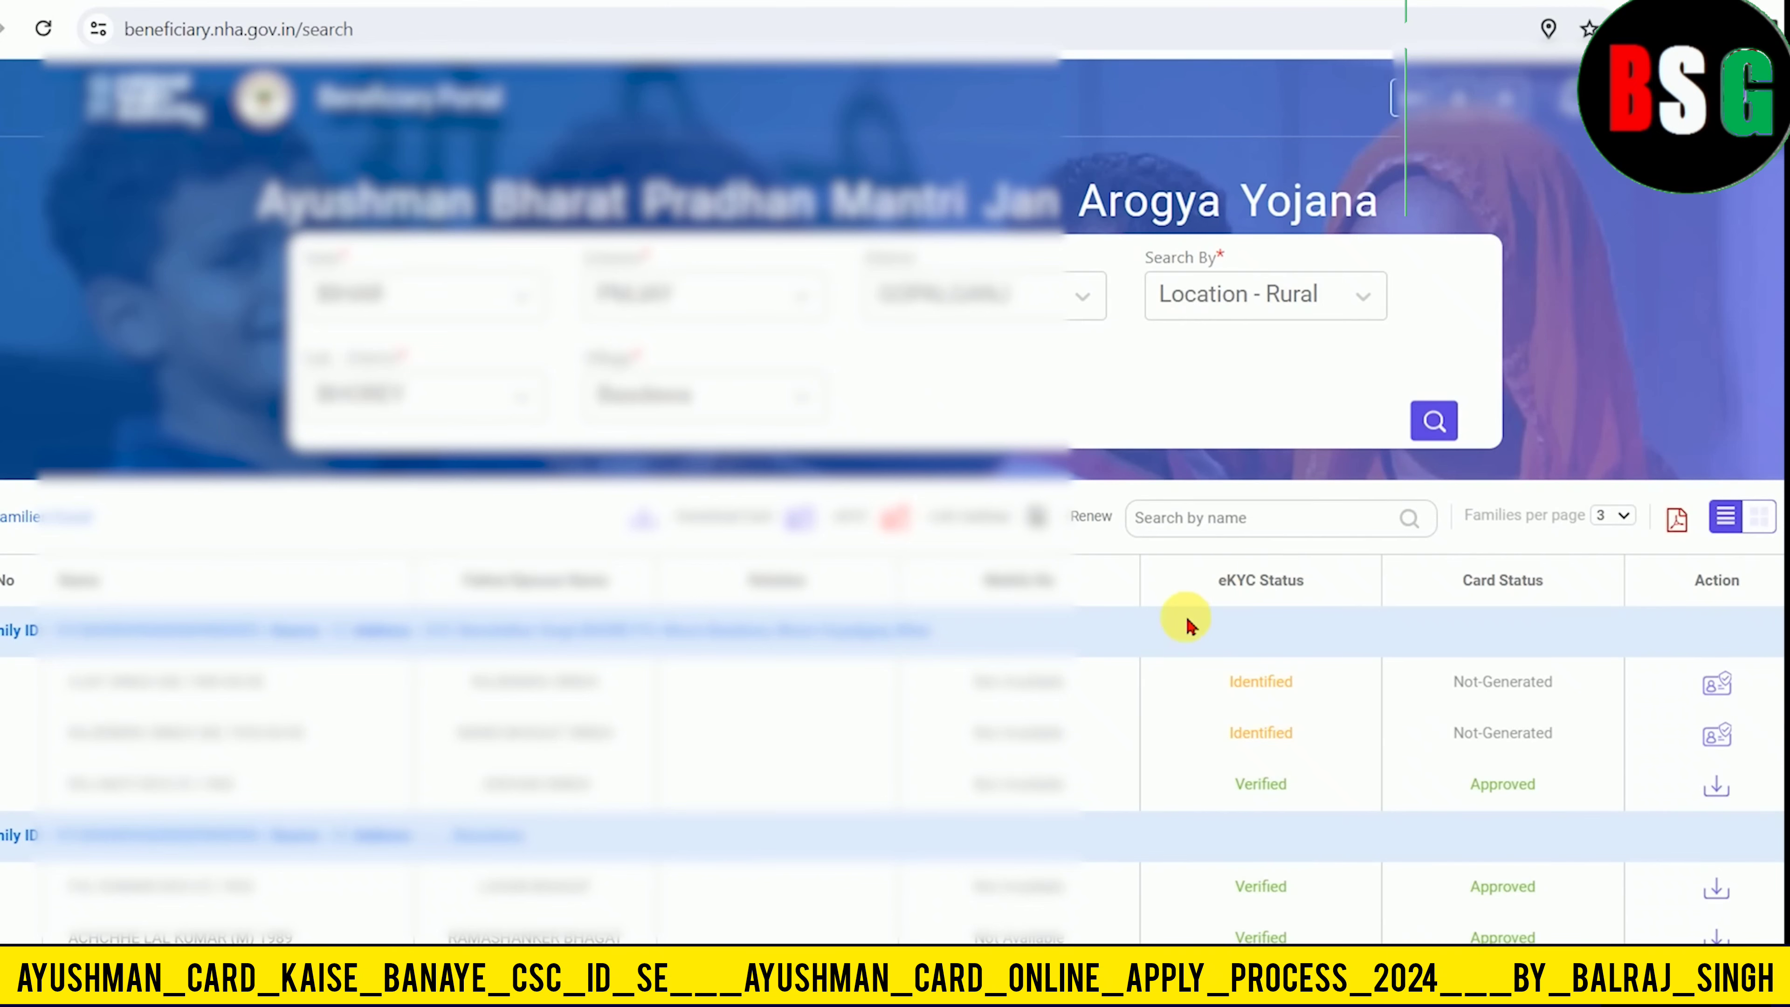
scroll(1184, 627, "down", 1)
scroll(1212, 578, "down", 5)
scroll(1242, 494, "down", 2)
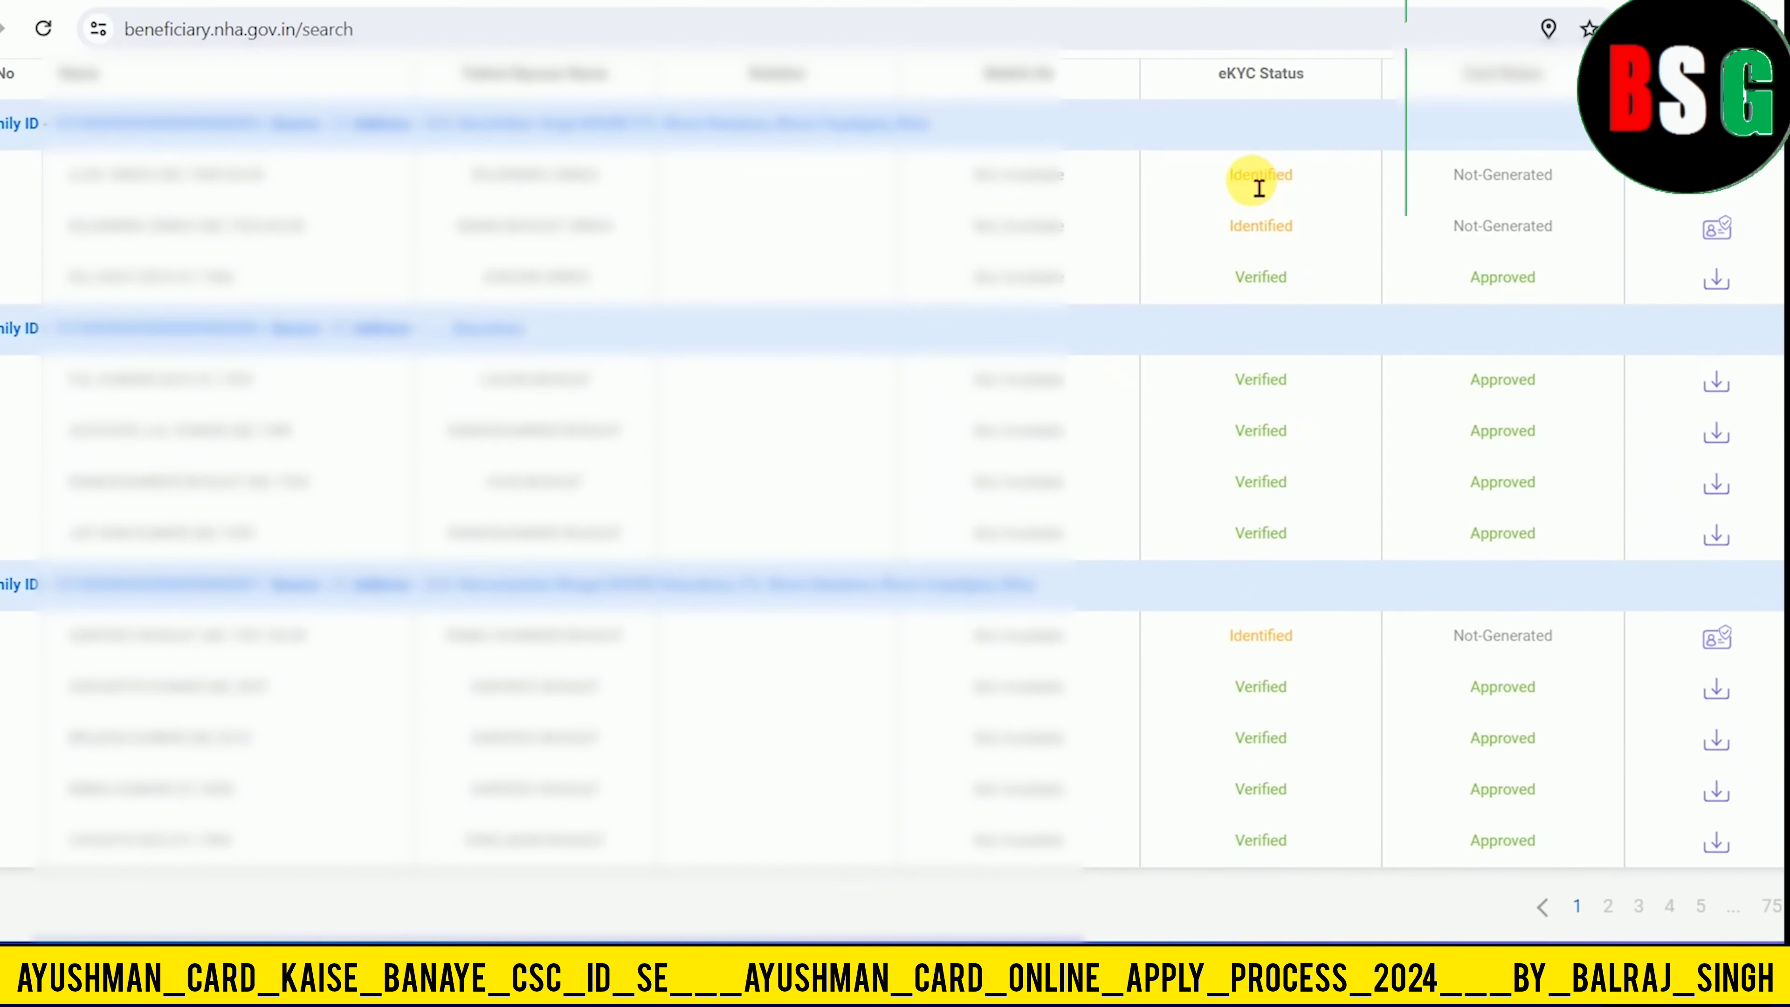
left_click_drag(1243, 176, 1490, 180)
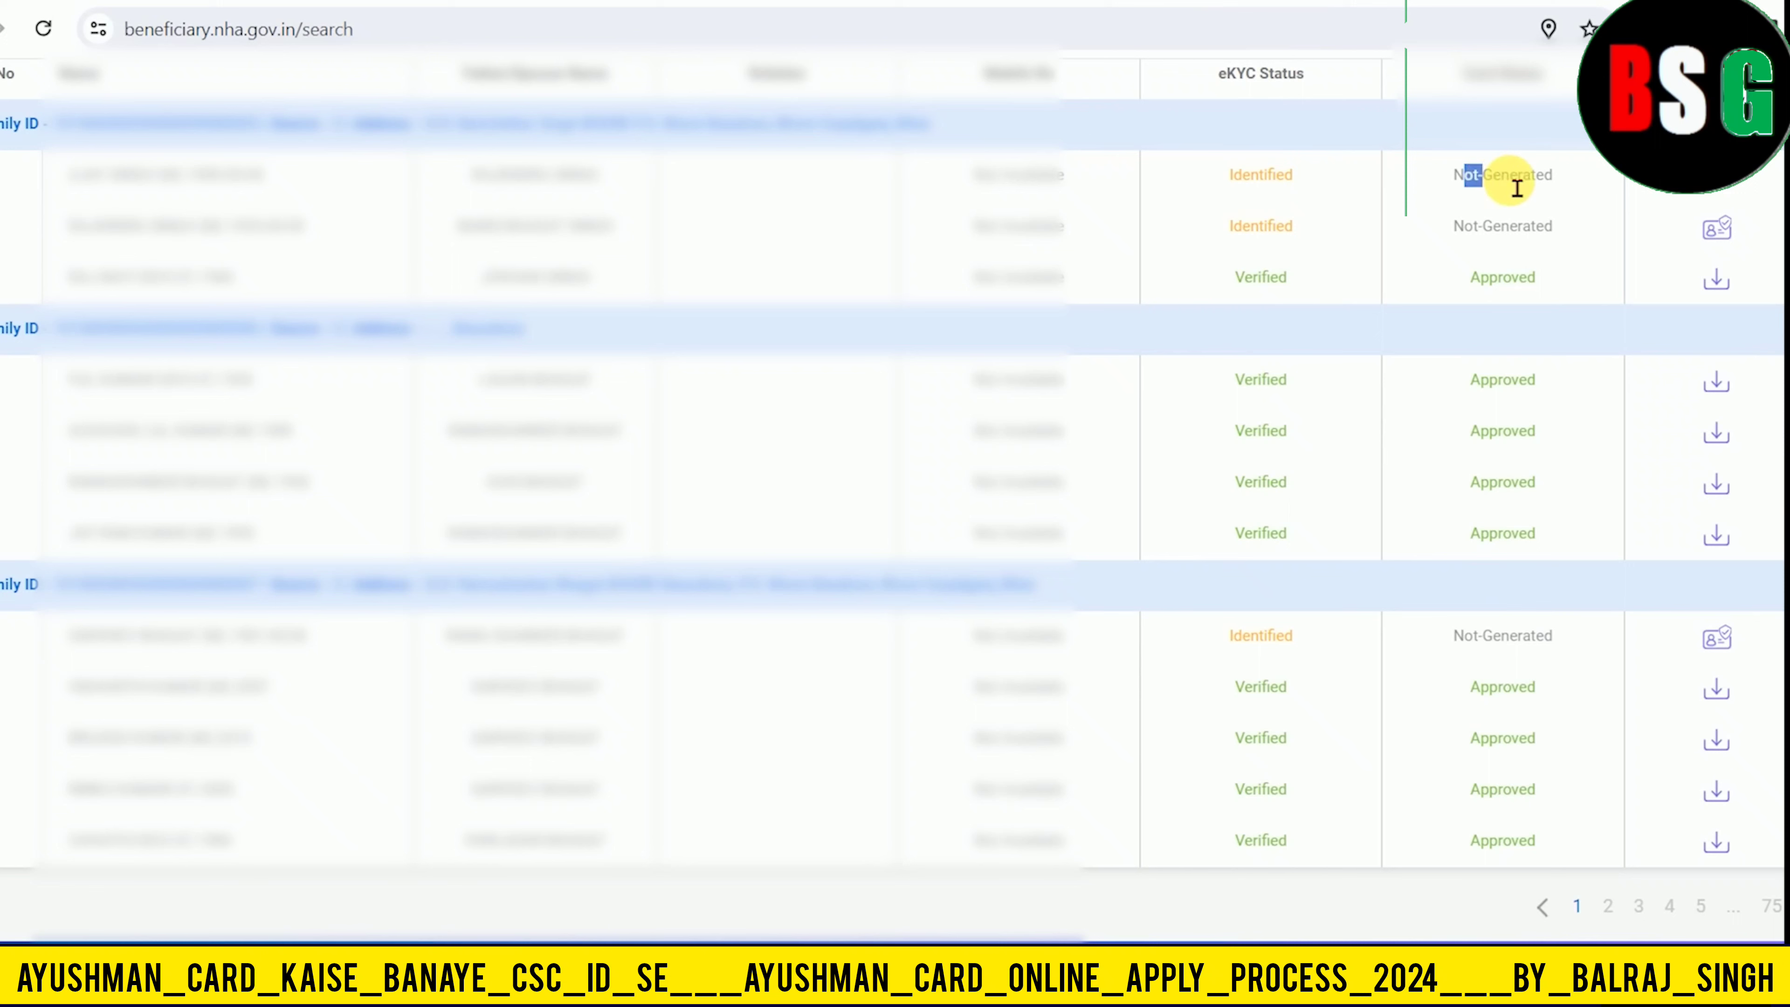
left_click(1549, 190)
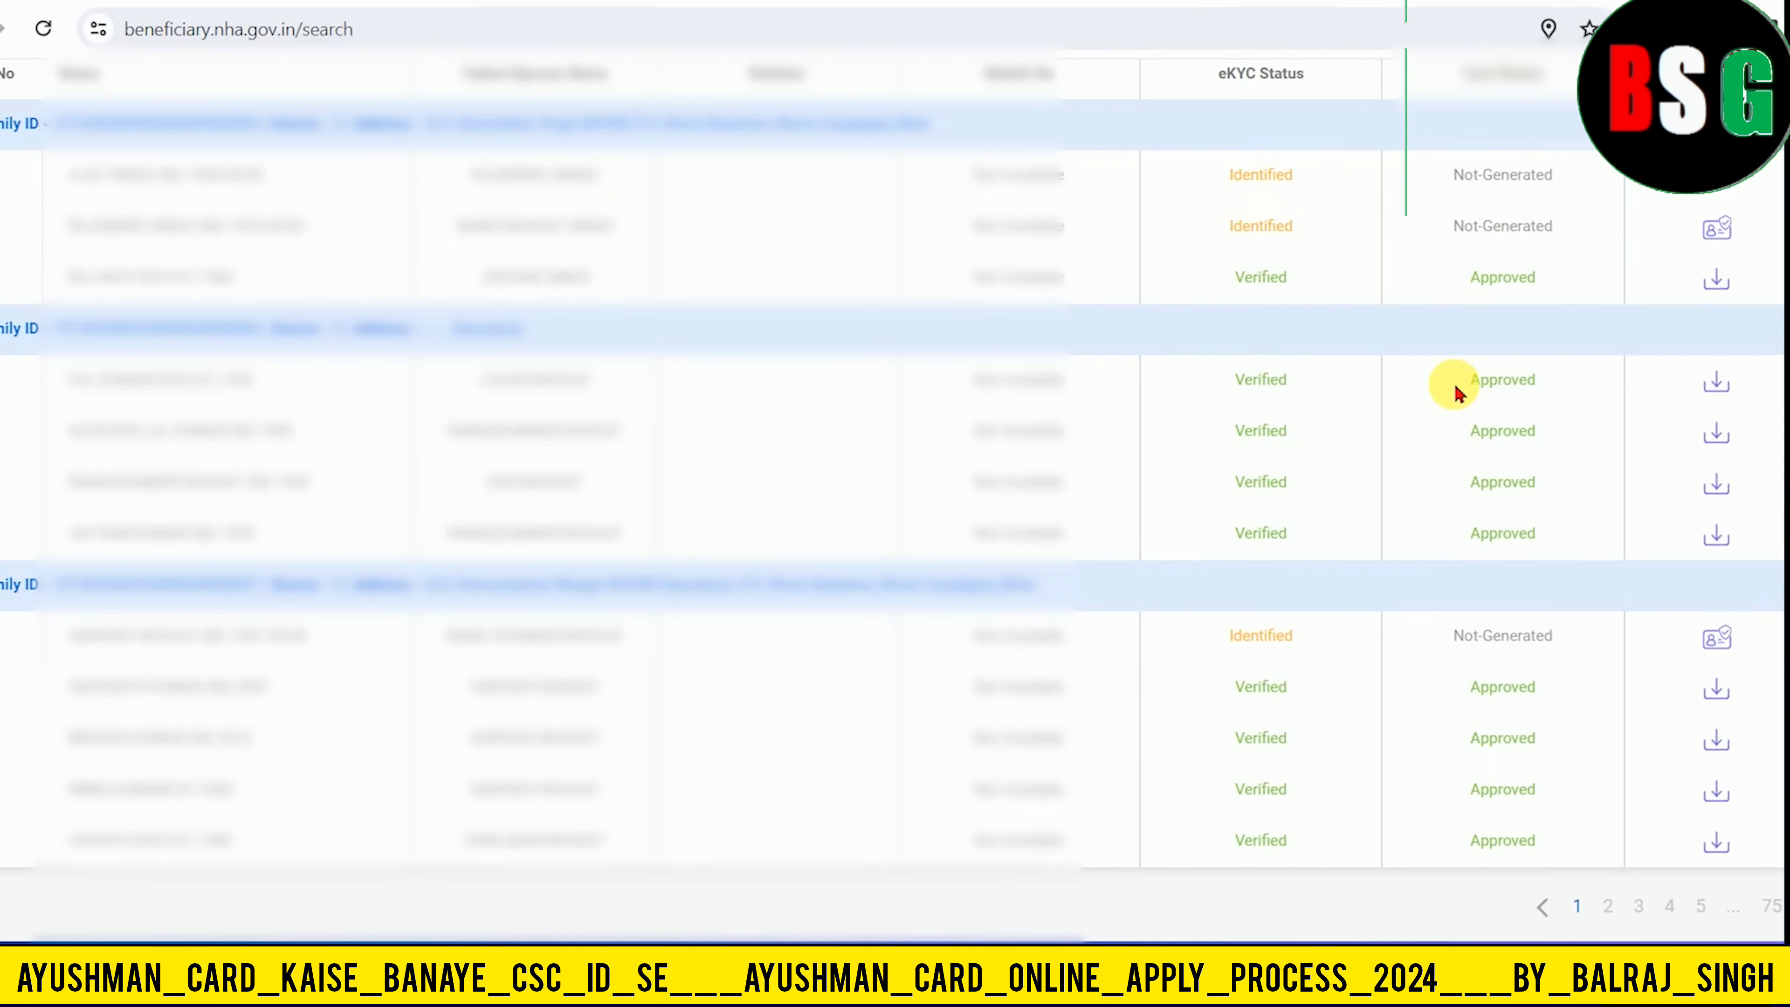
left_click_drag(1472, 386, 1527, 387)
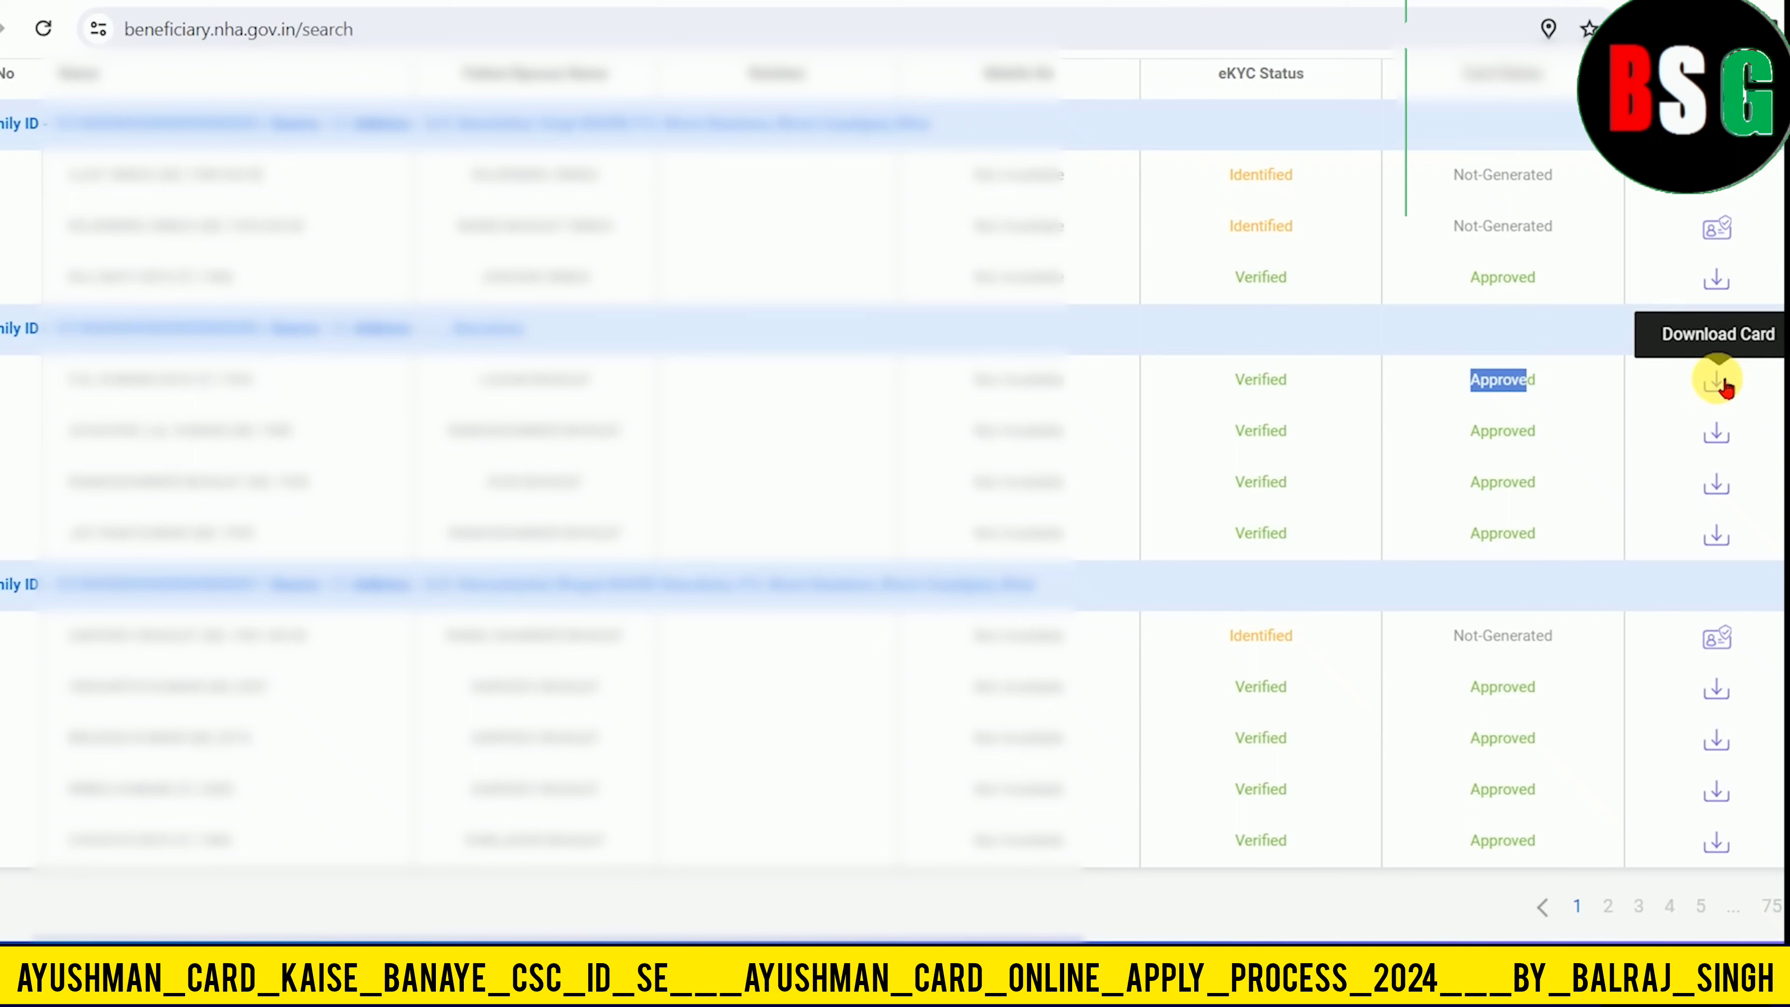
left_click(1501, 387)
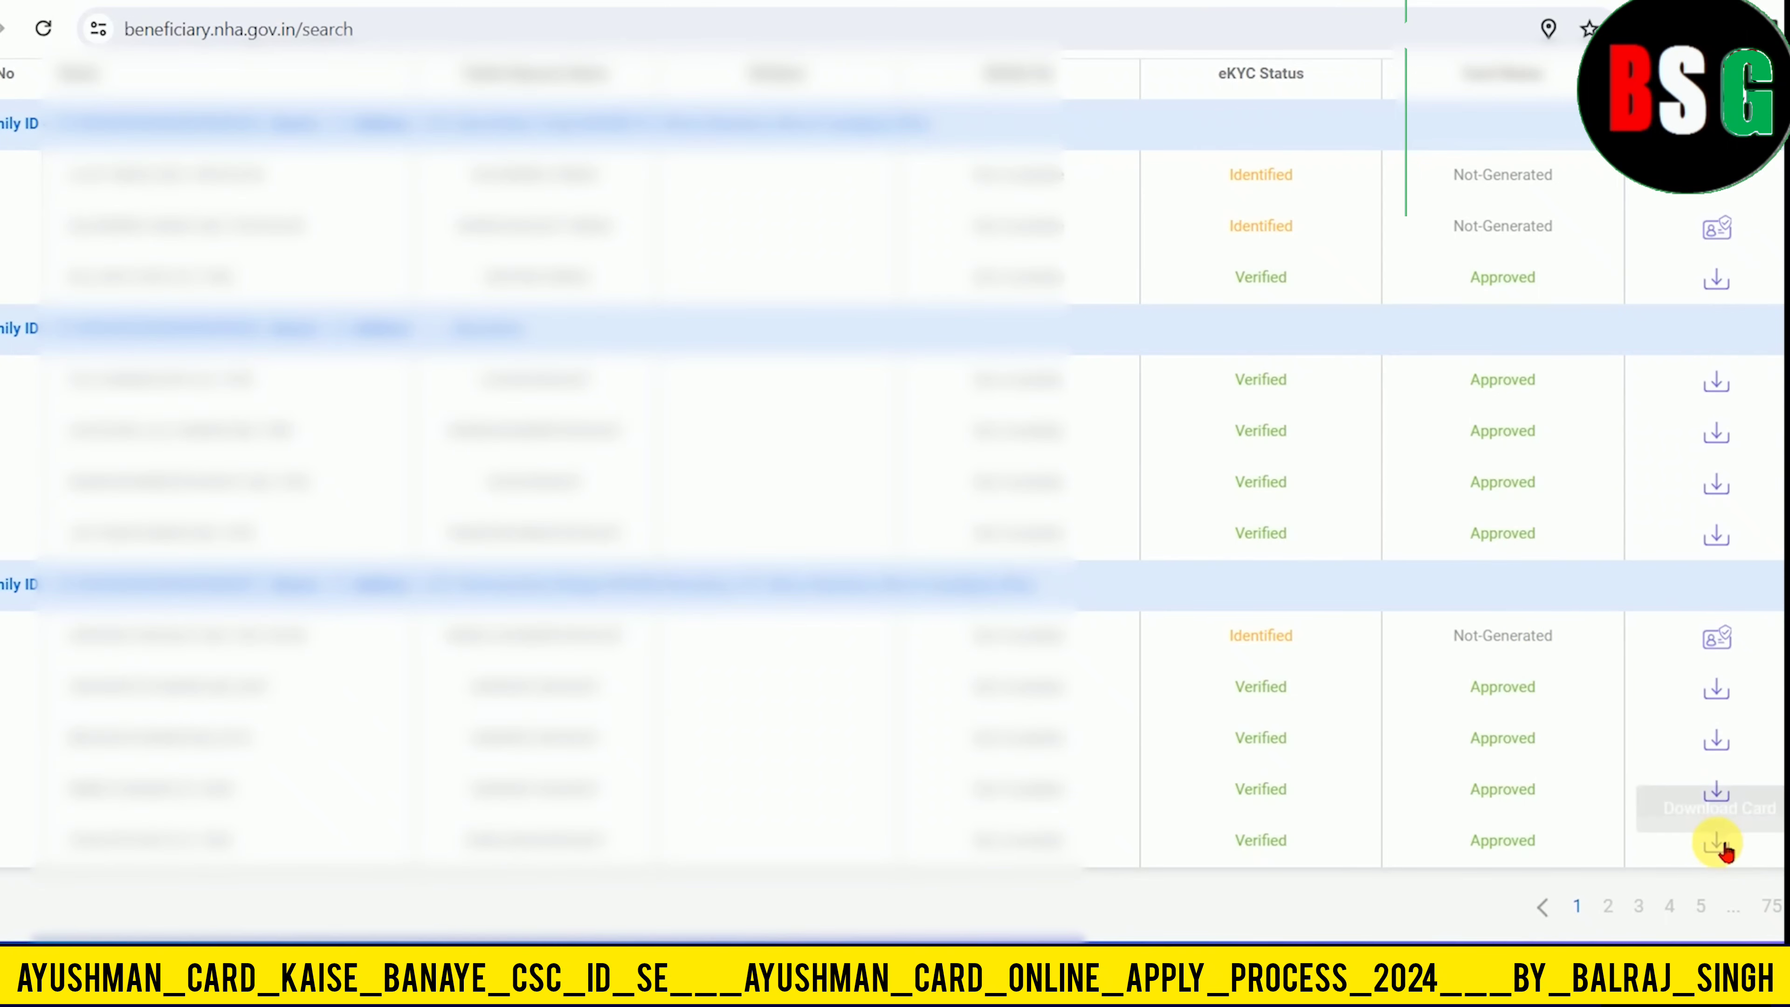
- Start the card download for the third family's second member, verify the Aadhaar number and allow the consent with the ABHA linking option
left_click(1717, 691)
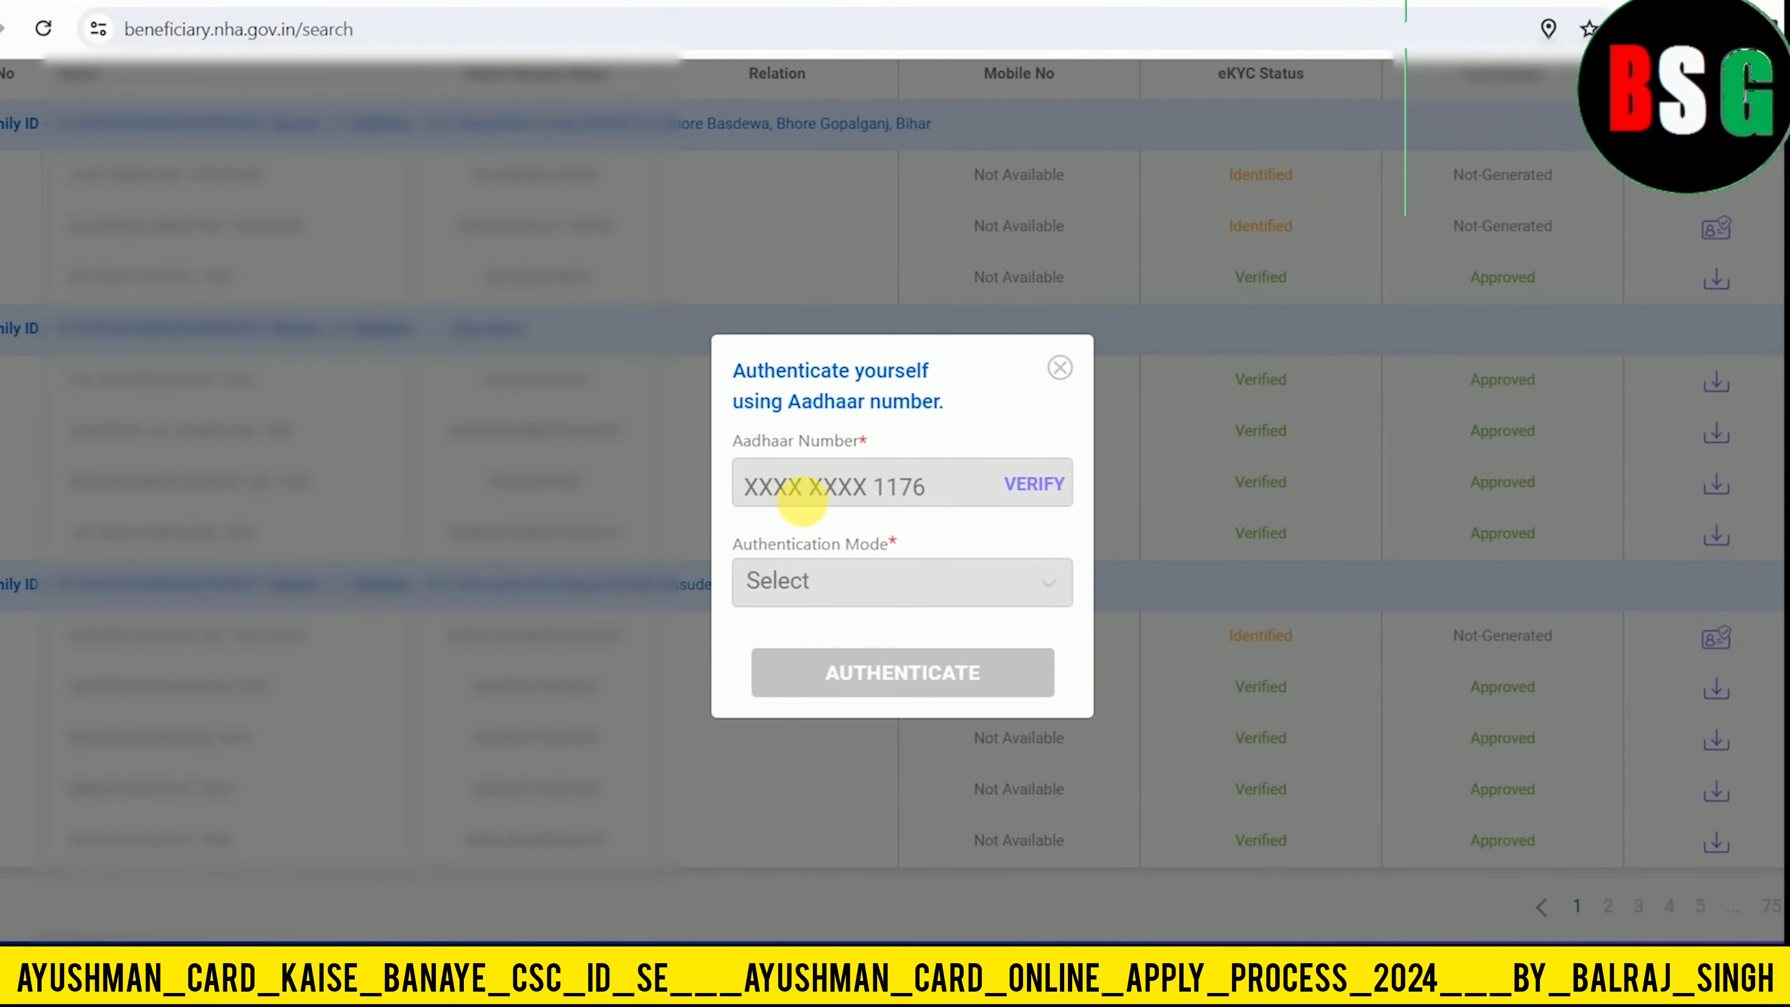
left_click(1036, 486)
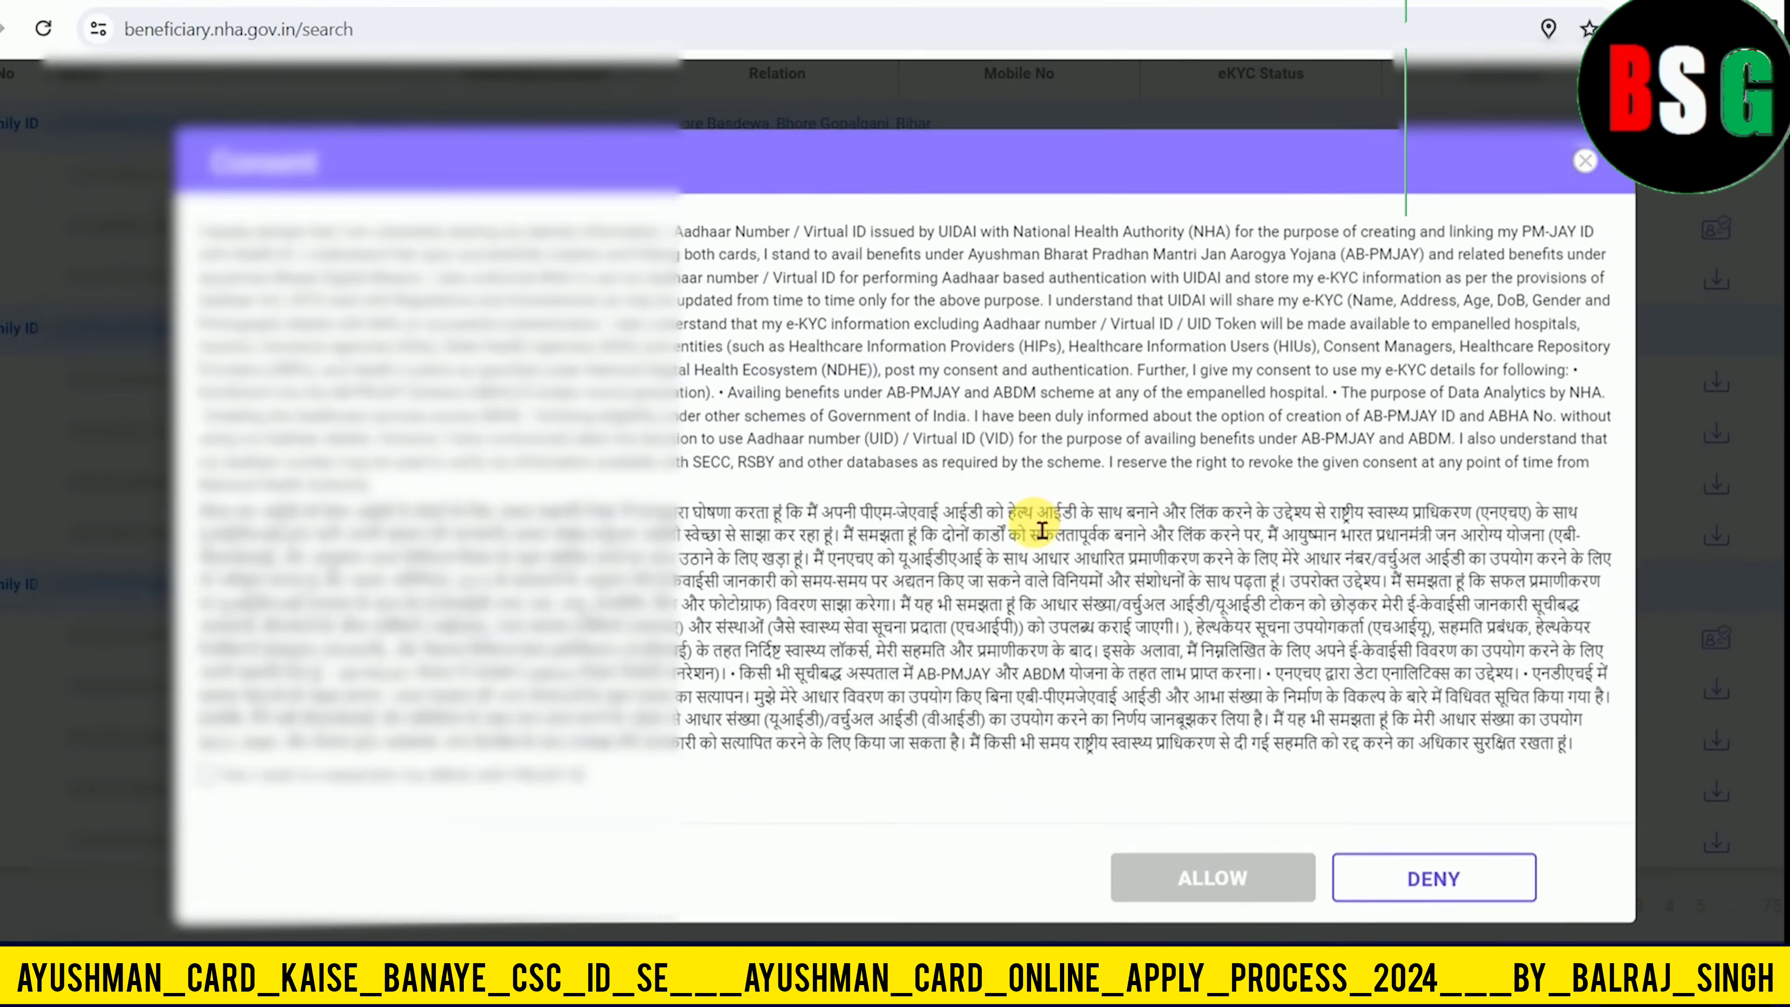
left_click(206, 775)
left_click(1258, 875)
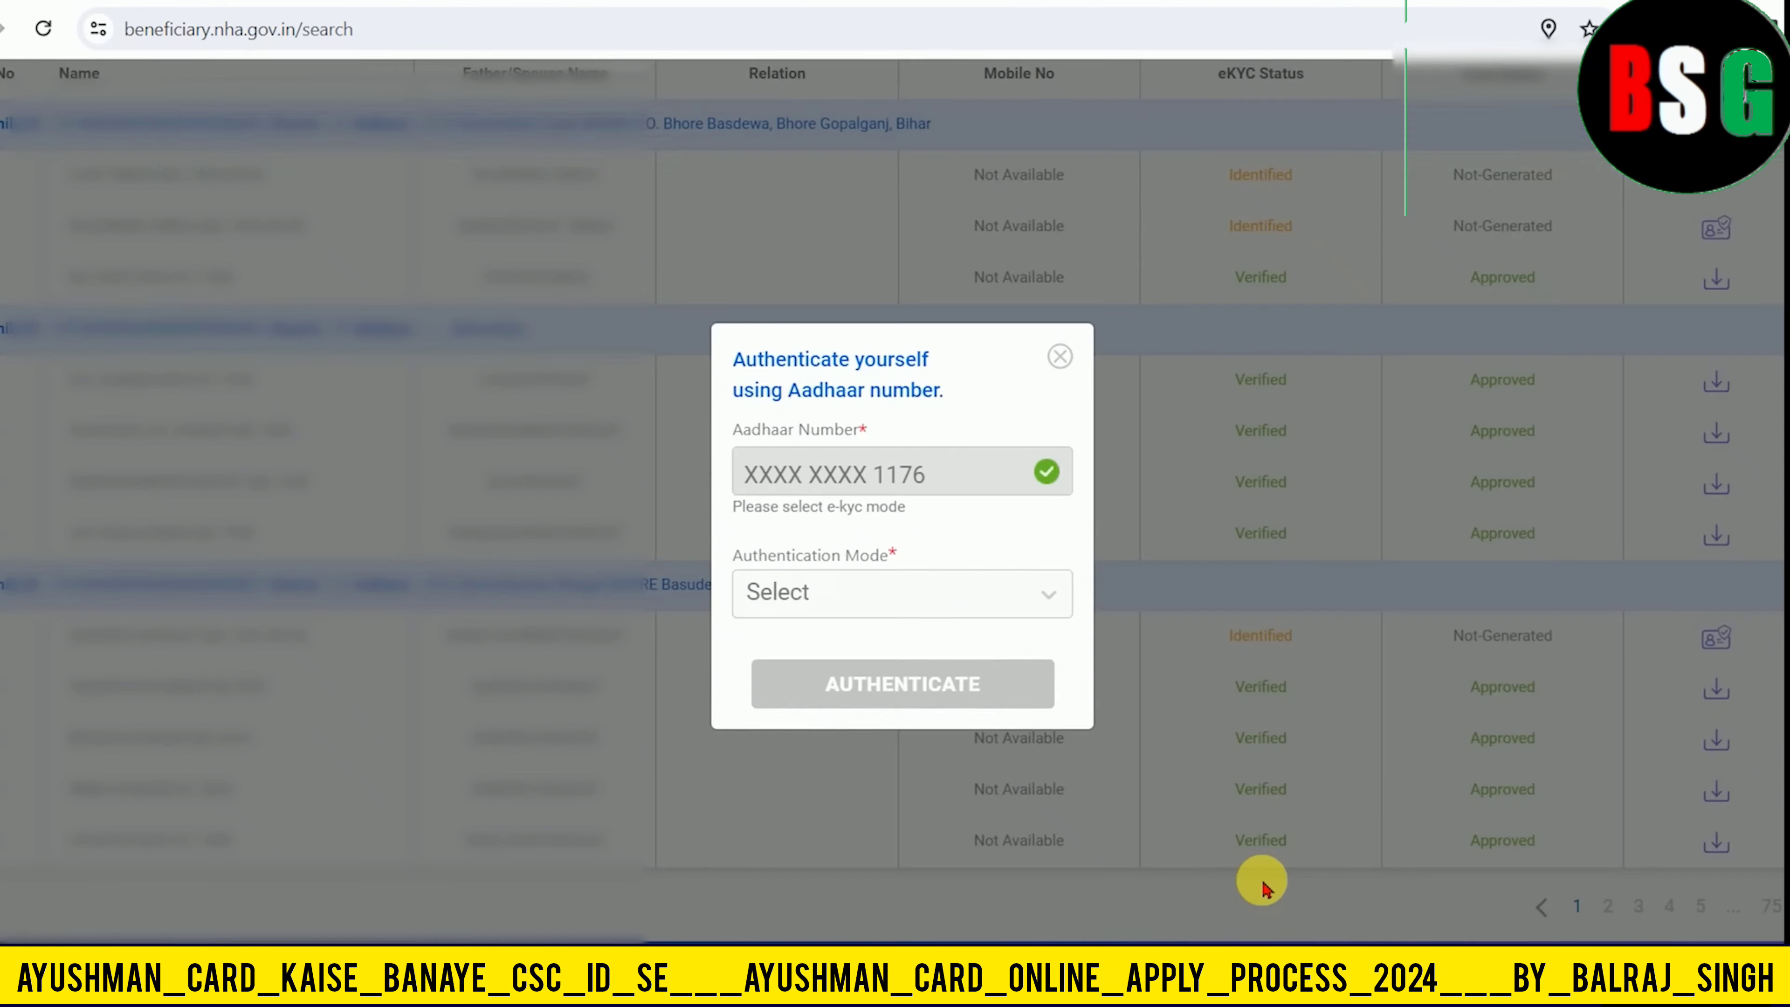
- Choose Aadhaar OTP as the authentication mode and go to the beneficiary's Aadhaar and mobile OTP fields
left_click(844, 594)
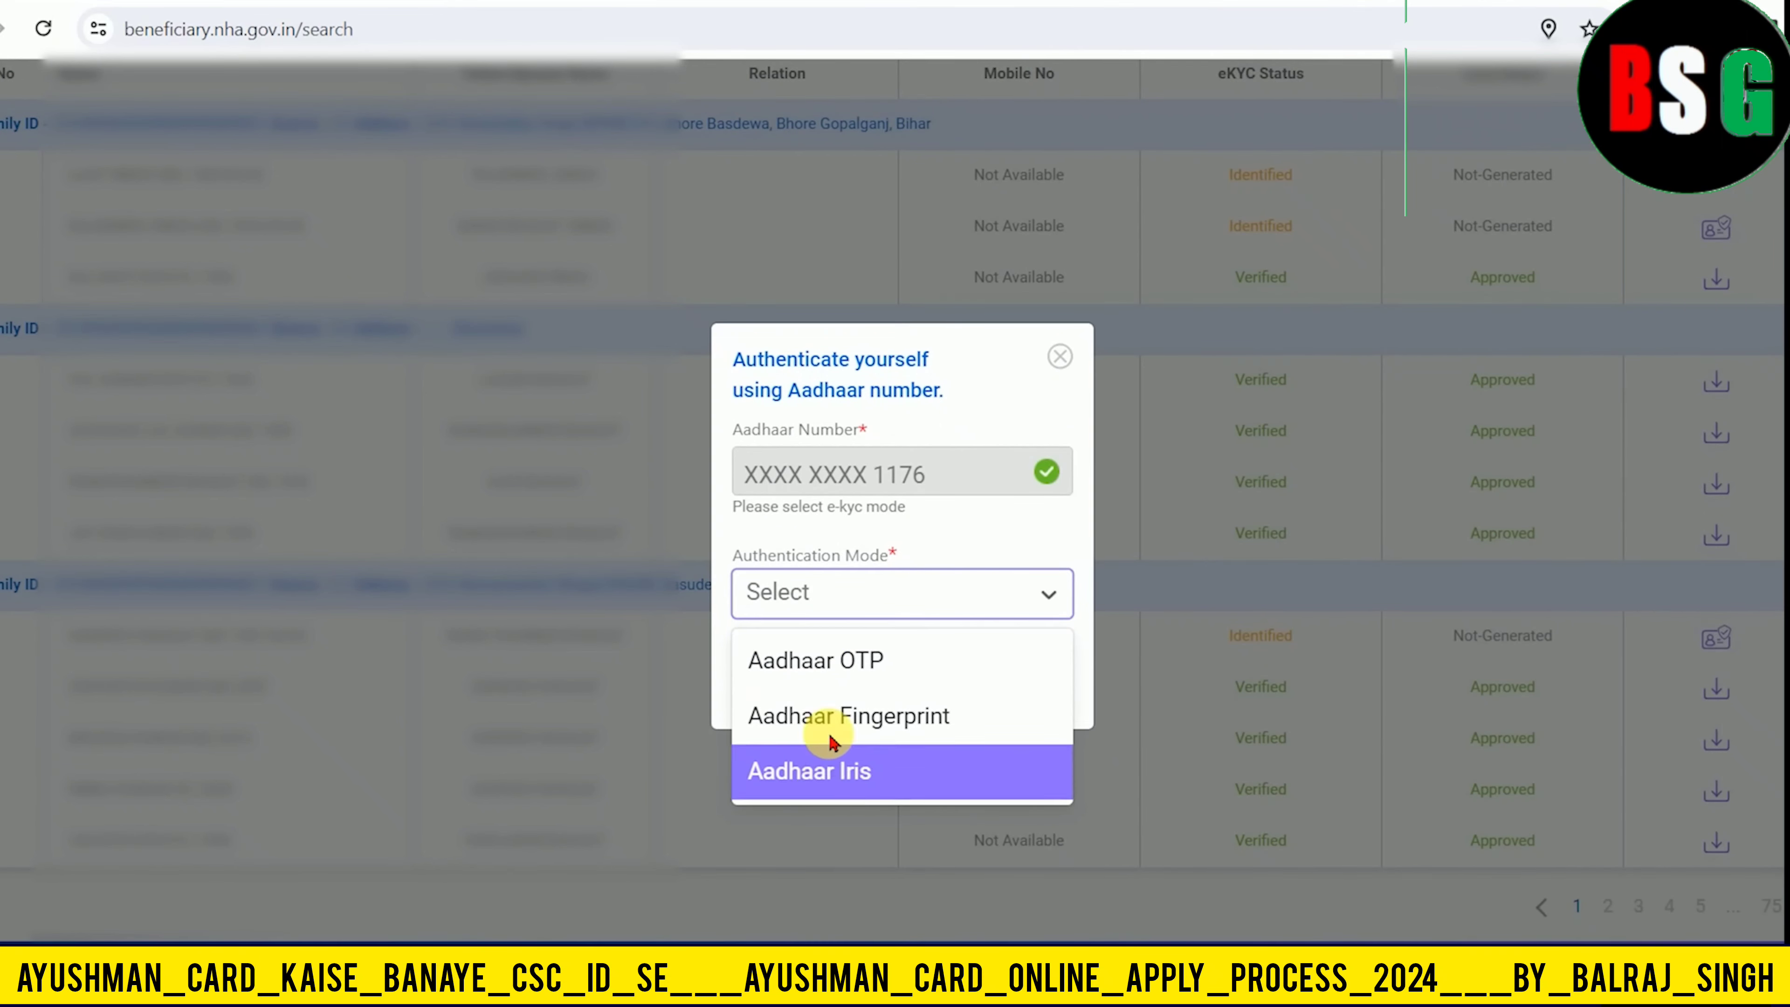
left_click(832, 666)
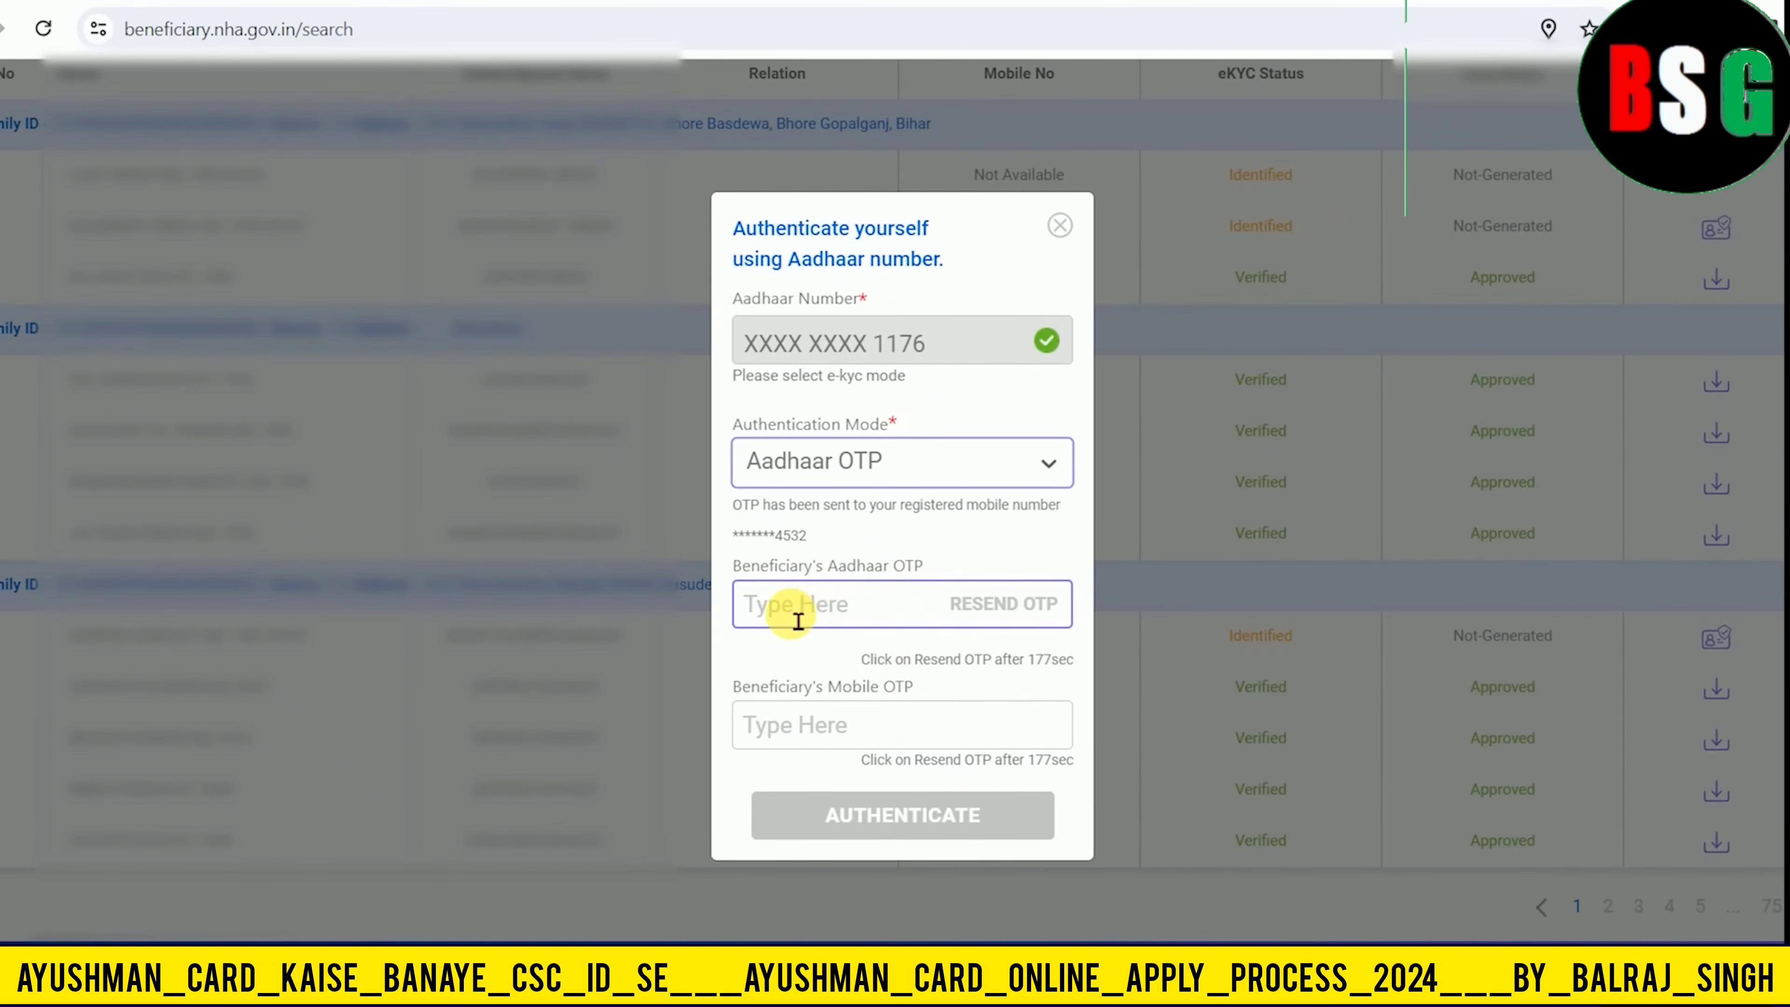
left_click(821, 742)
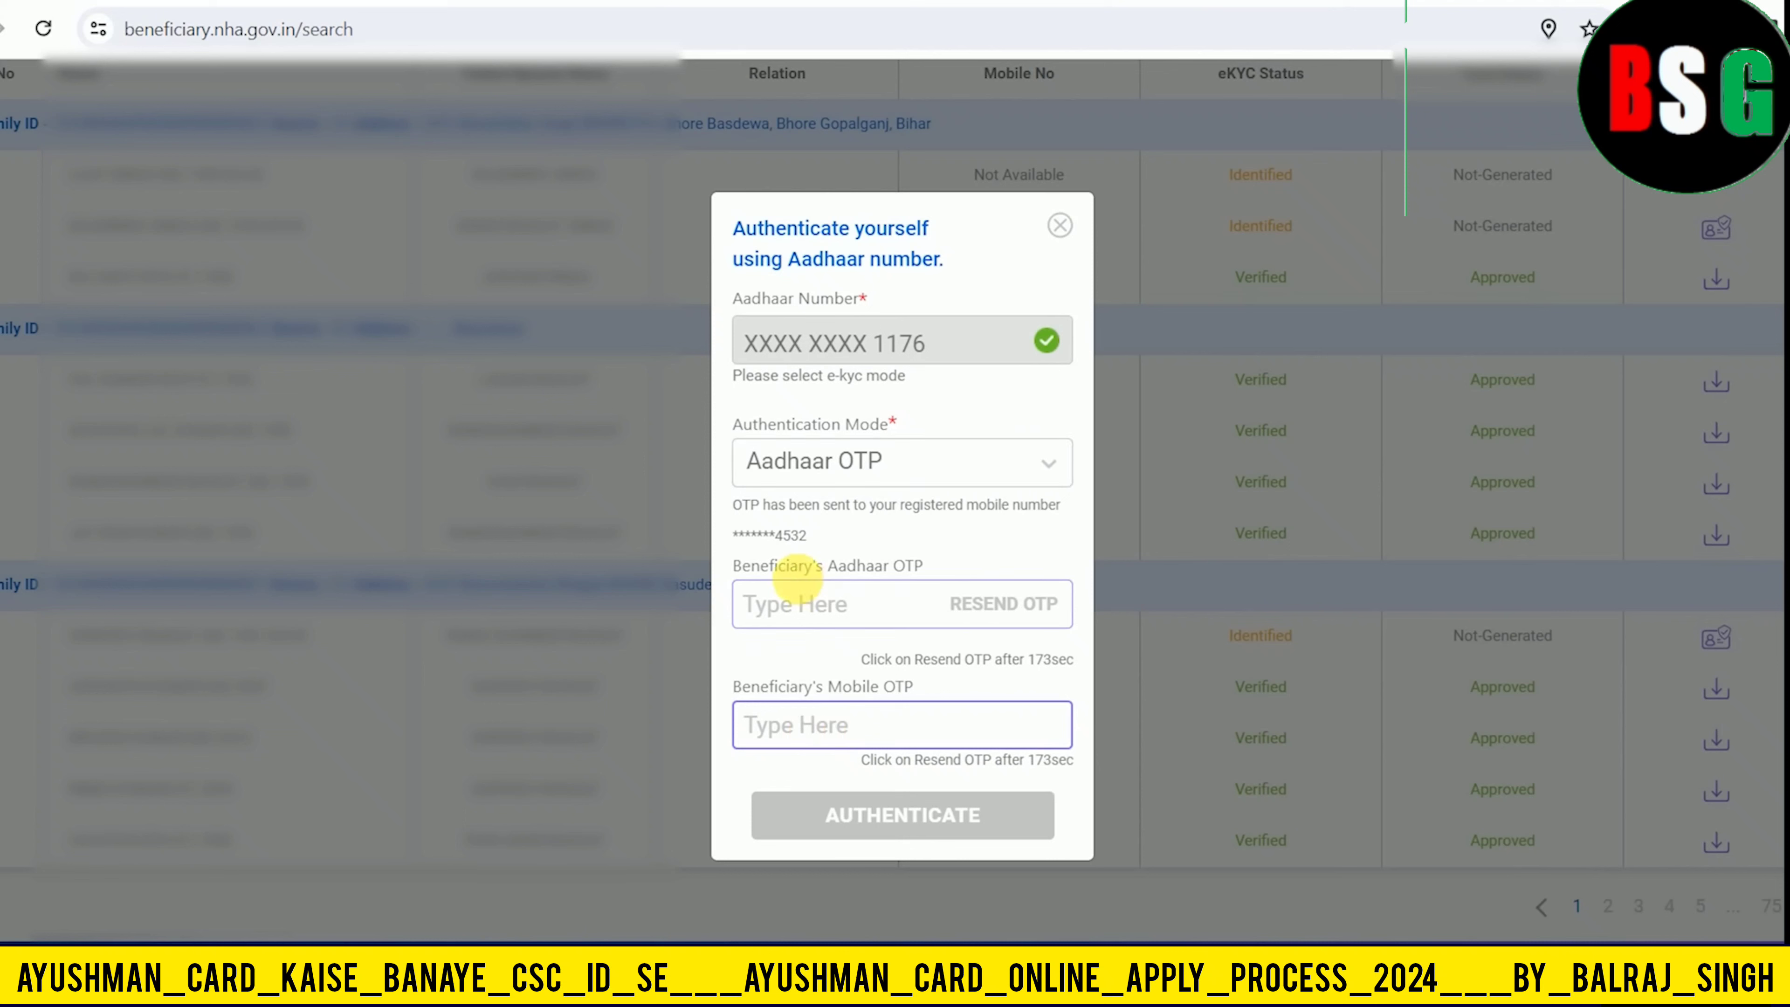